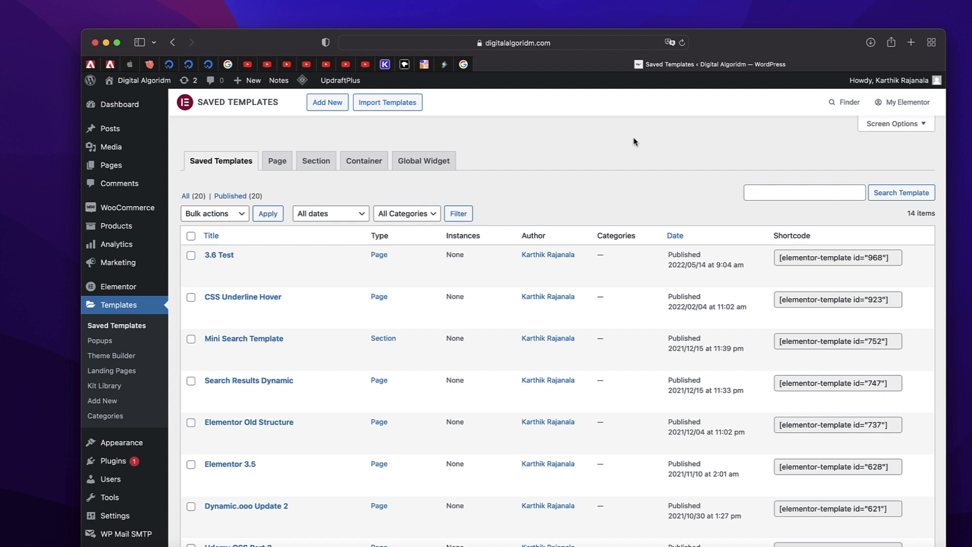
Step: Open the Elementor Experiments settings and find the Flexbox Container experiment
scroll(510, 208, down, 3)
mouse_move(306, 236)
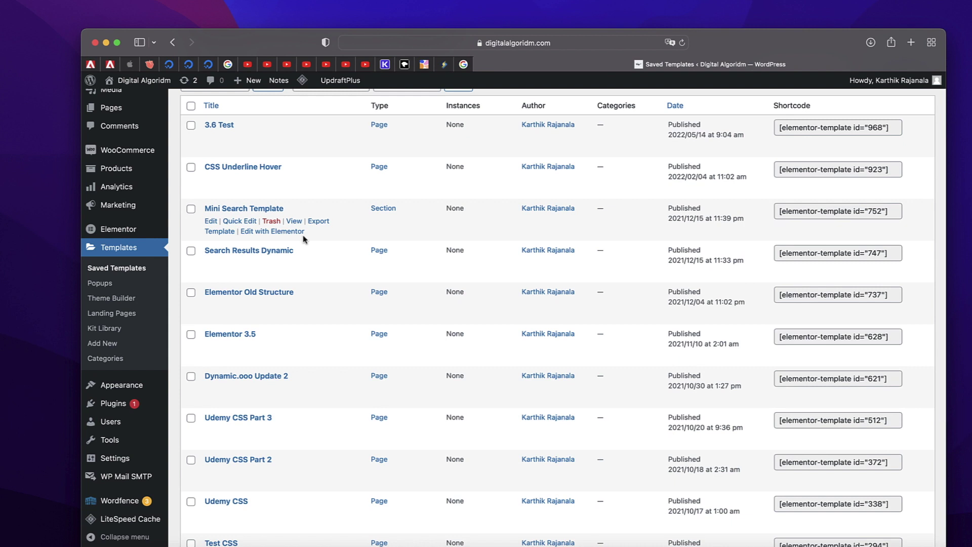
click(114, 231)
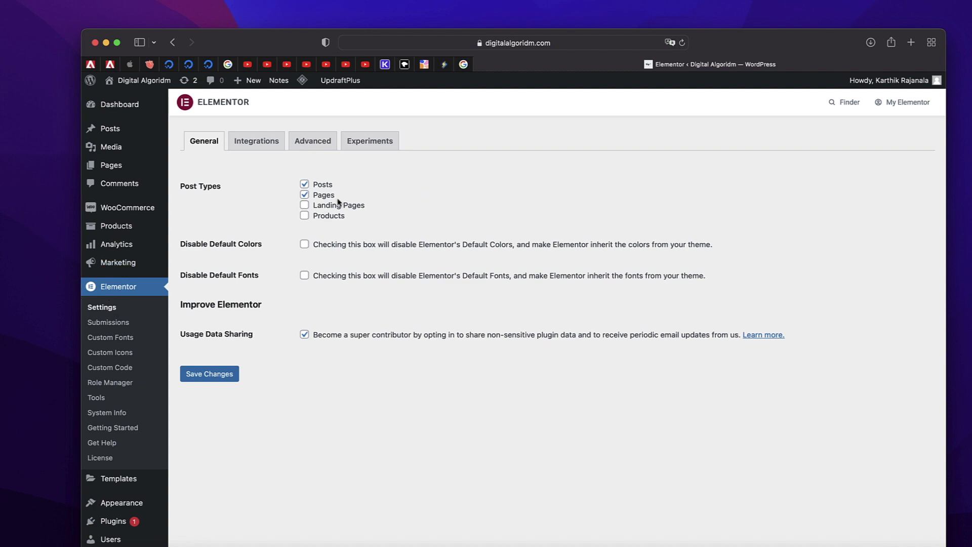
click(369, 147)
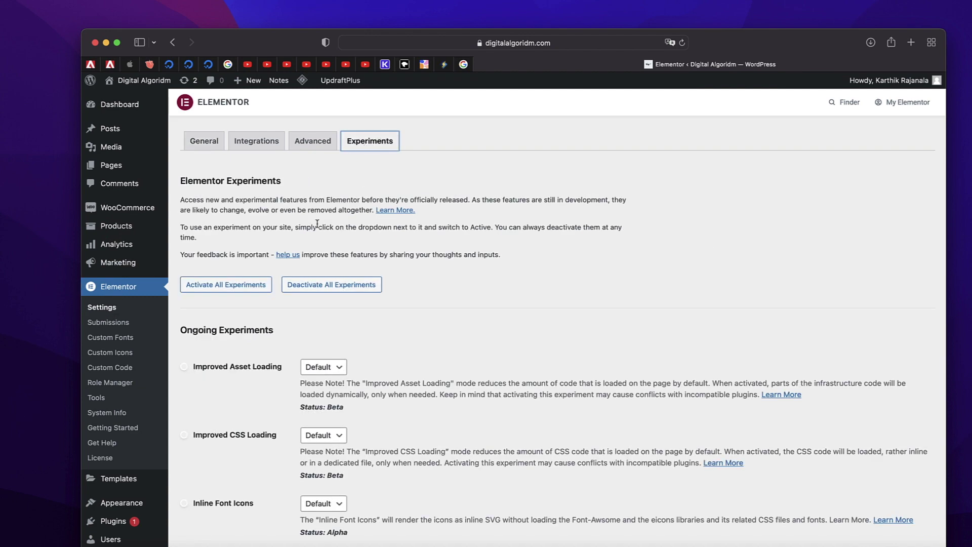
scroll(311, 250, down, 8)
scroll(311, 250, down, 2)
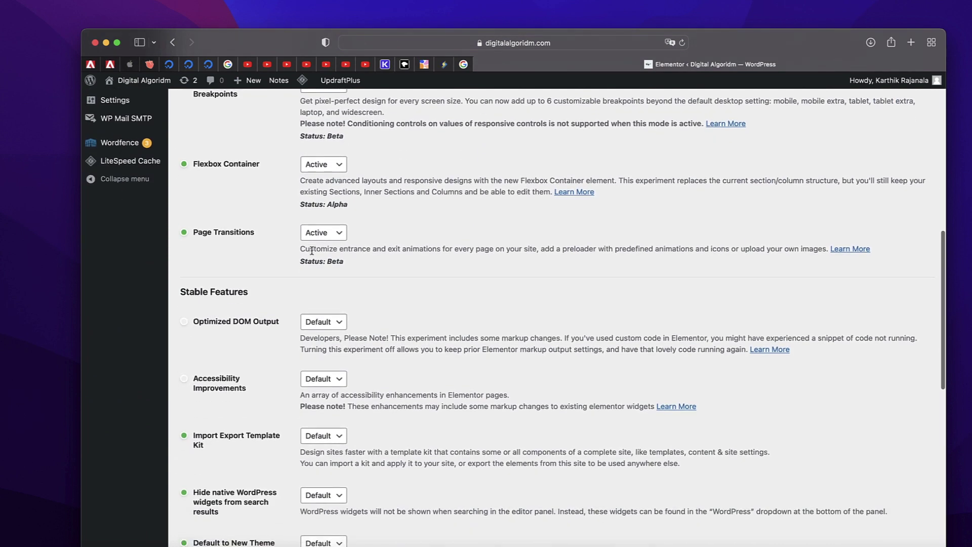
Step: Set the Flexbox Container experiment to Active and save the experiment settings
click(334, 167)
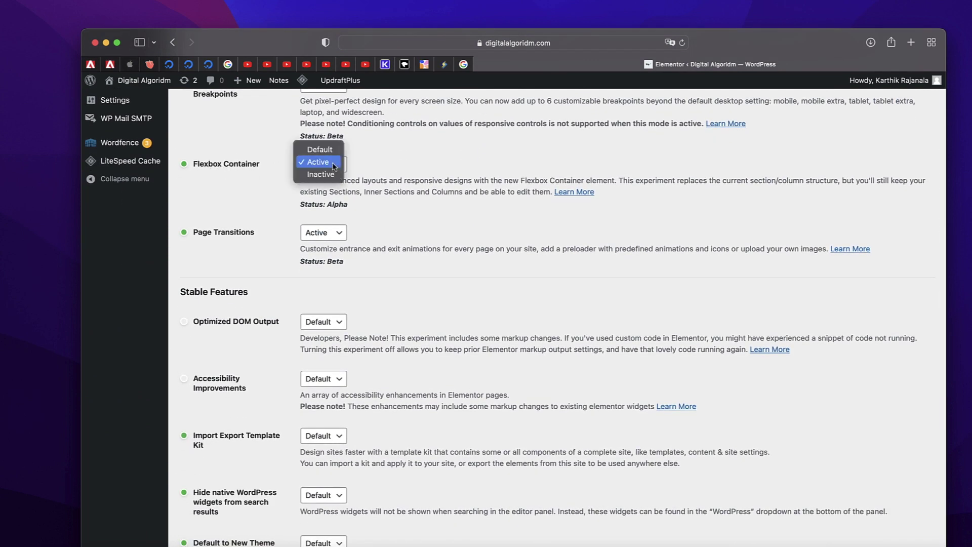
click(323, 151)
click(332, 162)
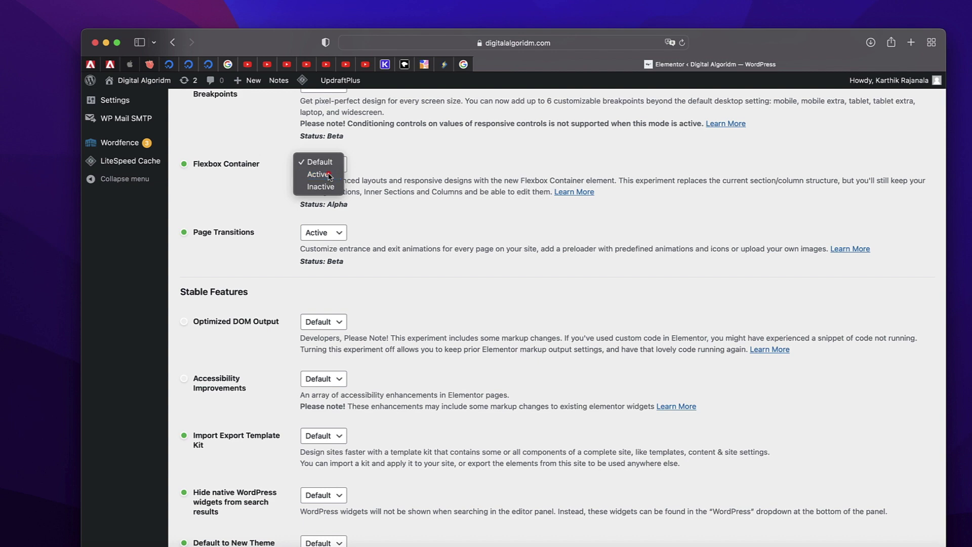
click(330, 174)
scroll(255, 224, down, 15)
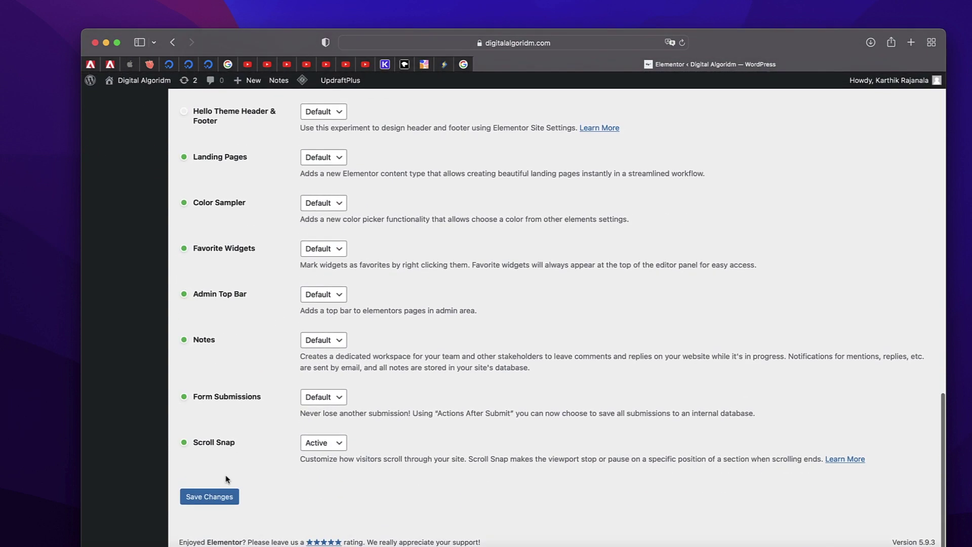
click(212, 495)
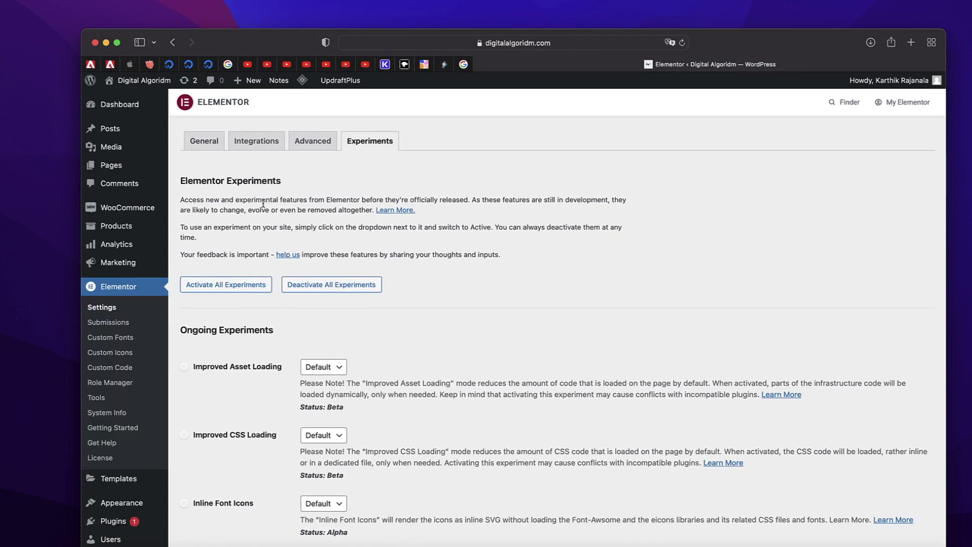
scroll(278, 337, down, 15)
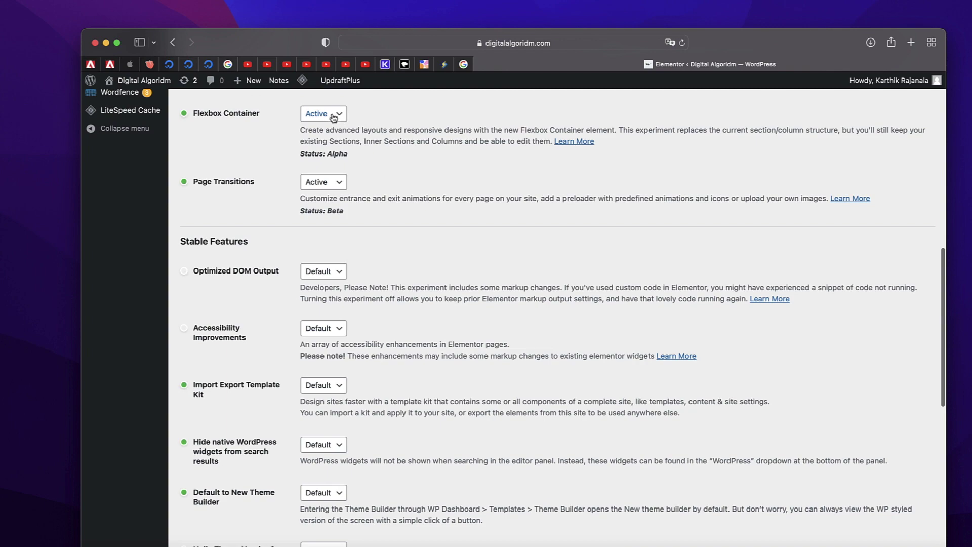
scroll(263, 292, down, 15)
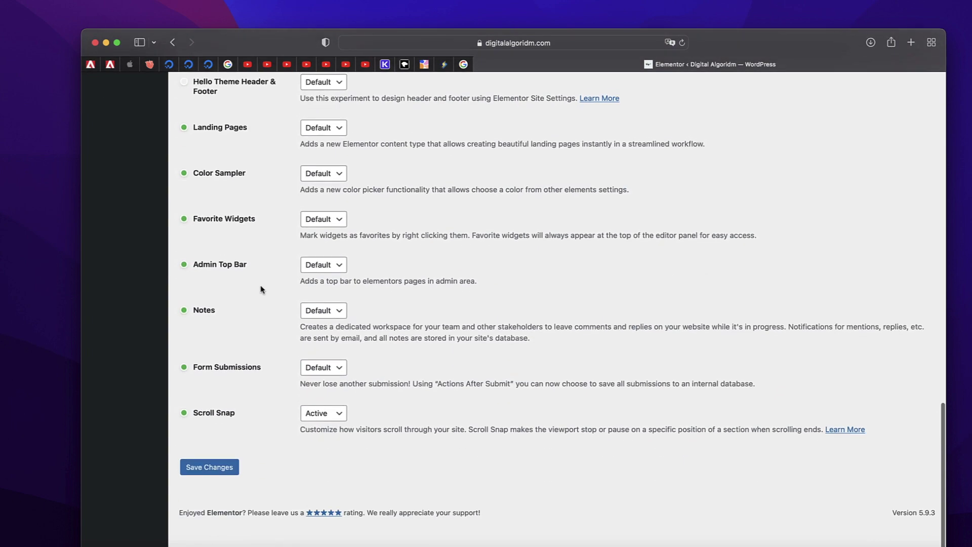
click(211, 497)
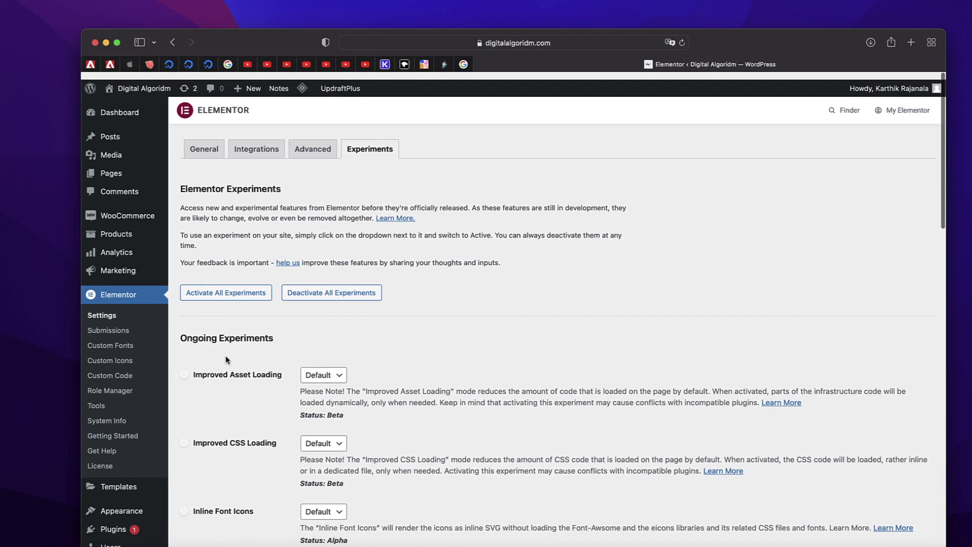
Step: Open the saved template "3.6 Test" for editing with Elementor
mouse_move(309, 83)
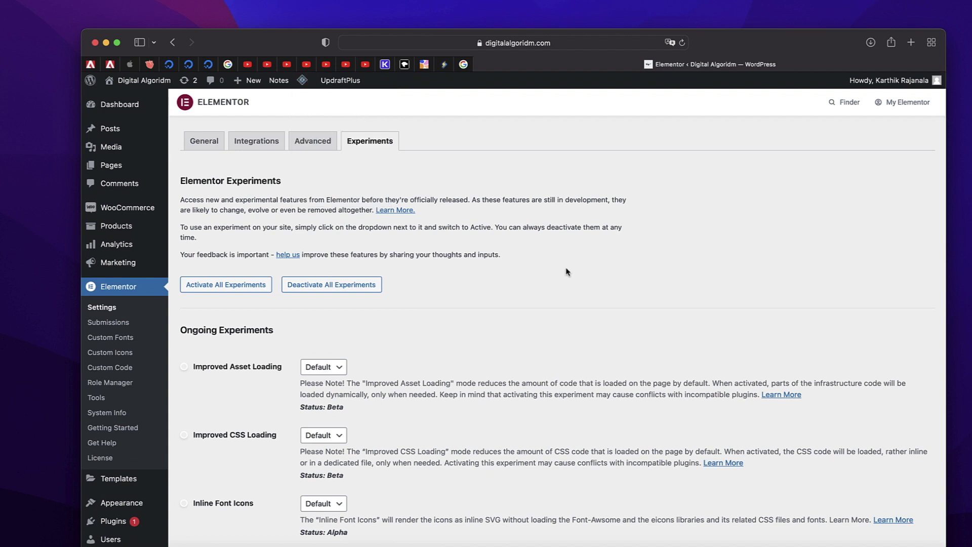
click(134, 478)
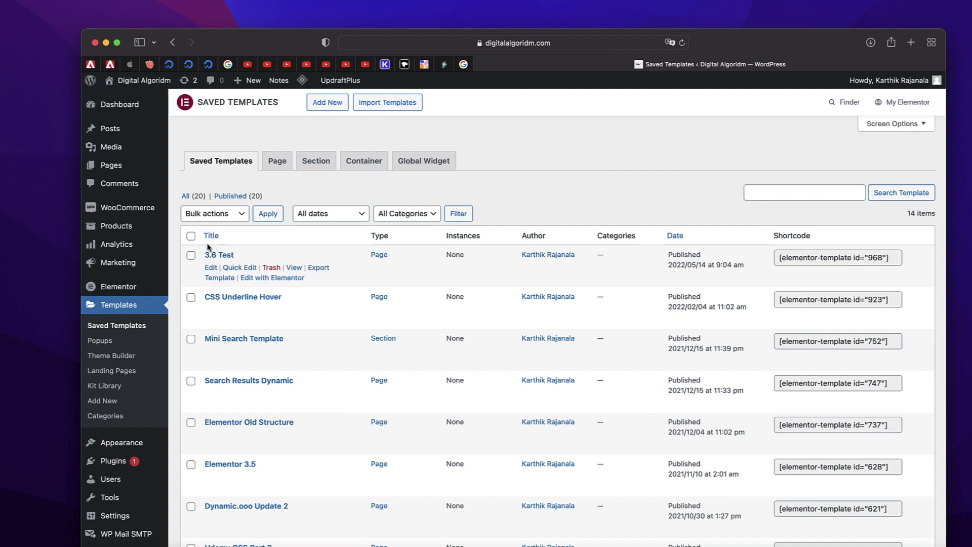
click(274, 279)
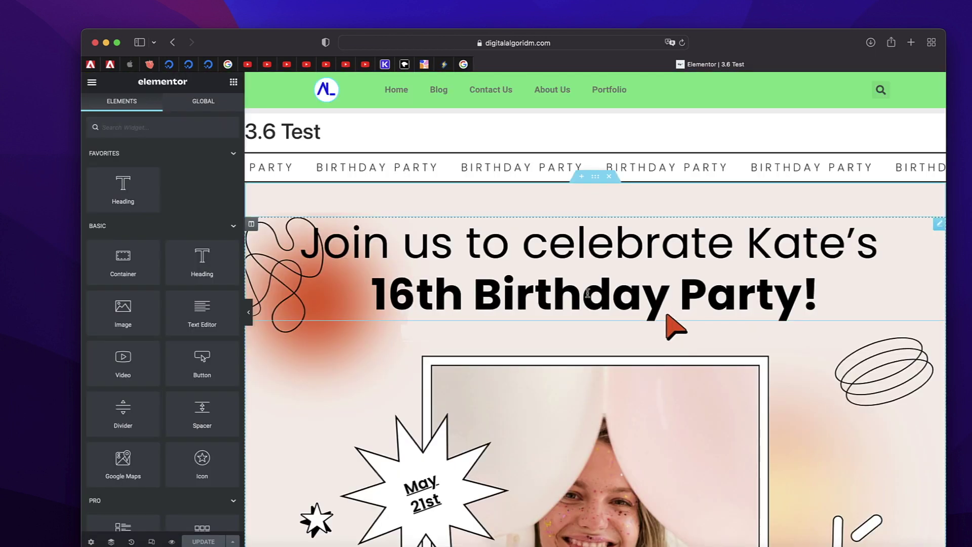
Step: Examine the layout of the birthday party page from the hero down to the RSVP form
scroll(541, 235, down, 5)
scroll(541, 235, down, 3)
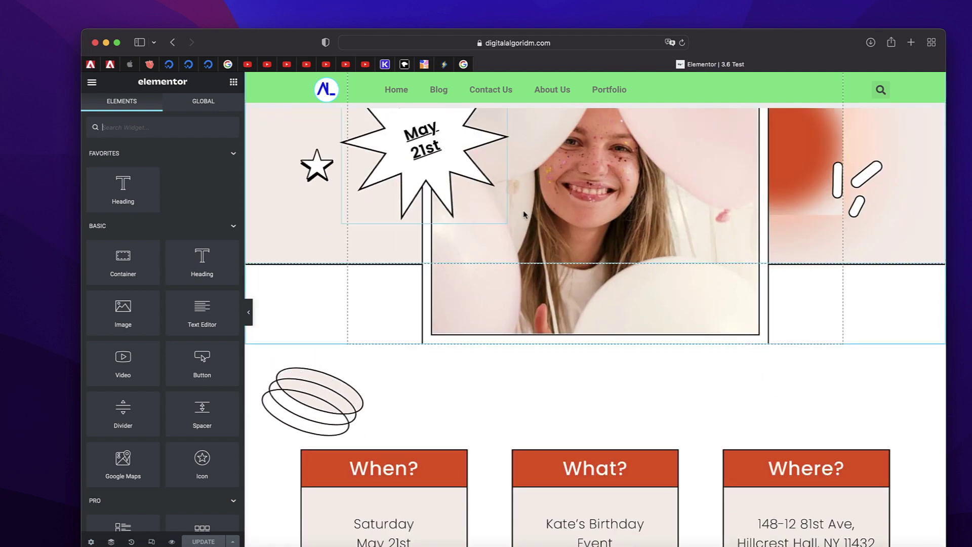
scroll(526, 213, down, 20)
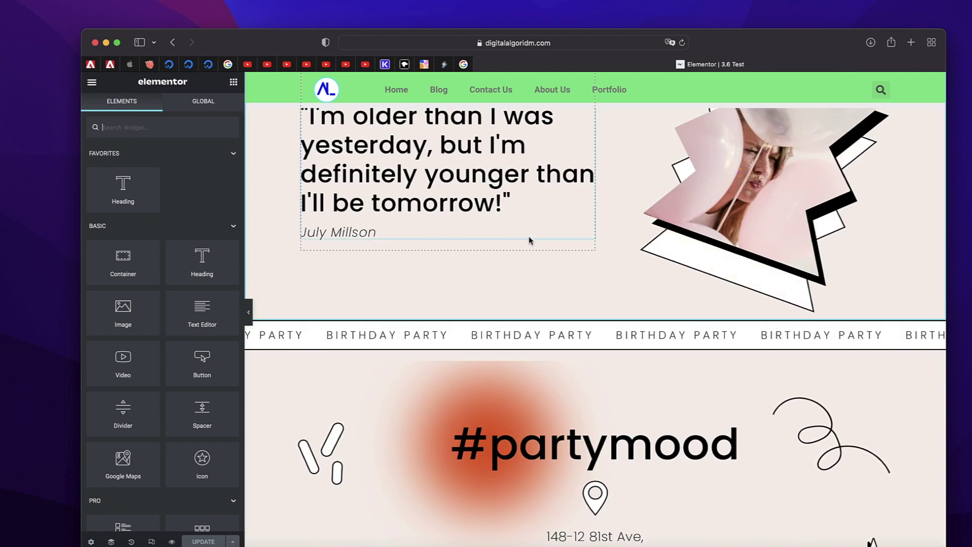
scroll(514, 329, down, 12)
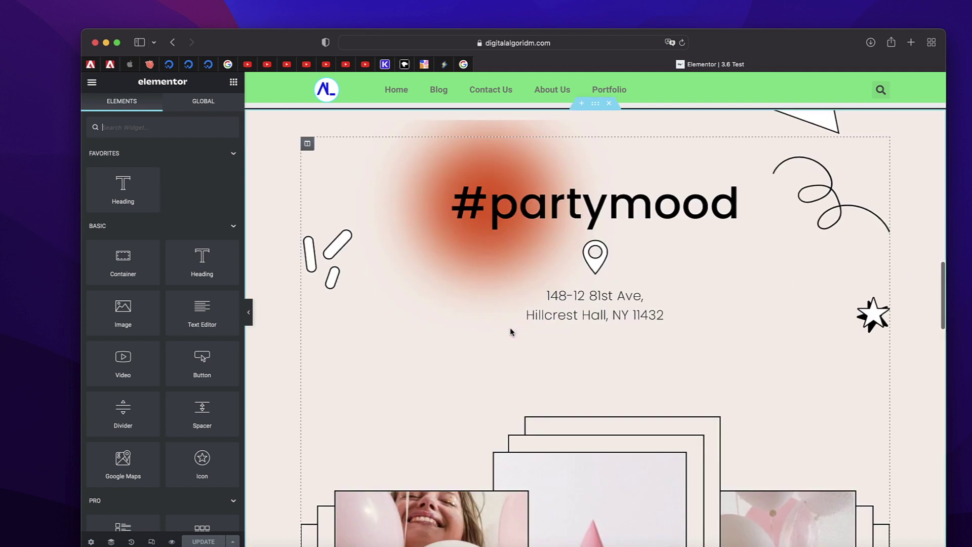
scroll(510, 332, down, 5)
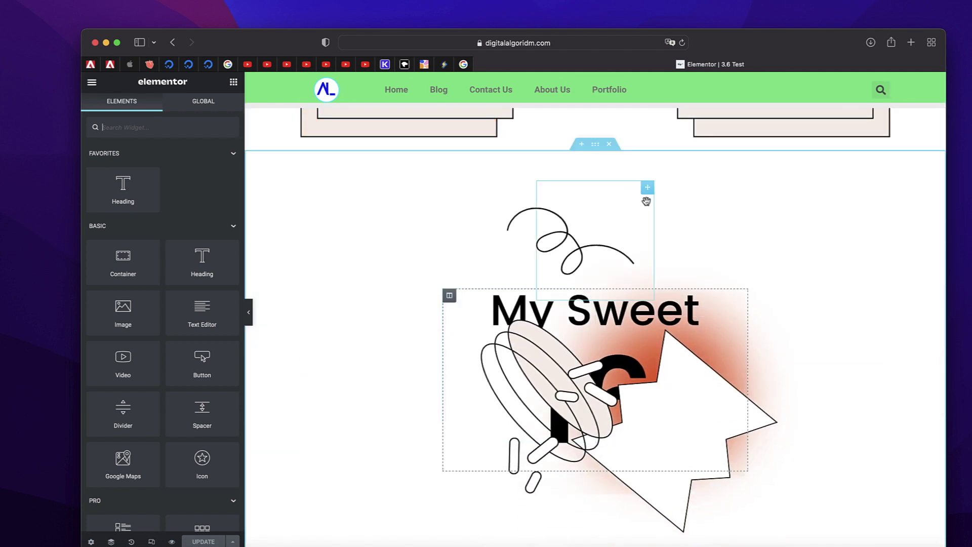
scroll(572, 299, down, 10)
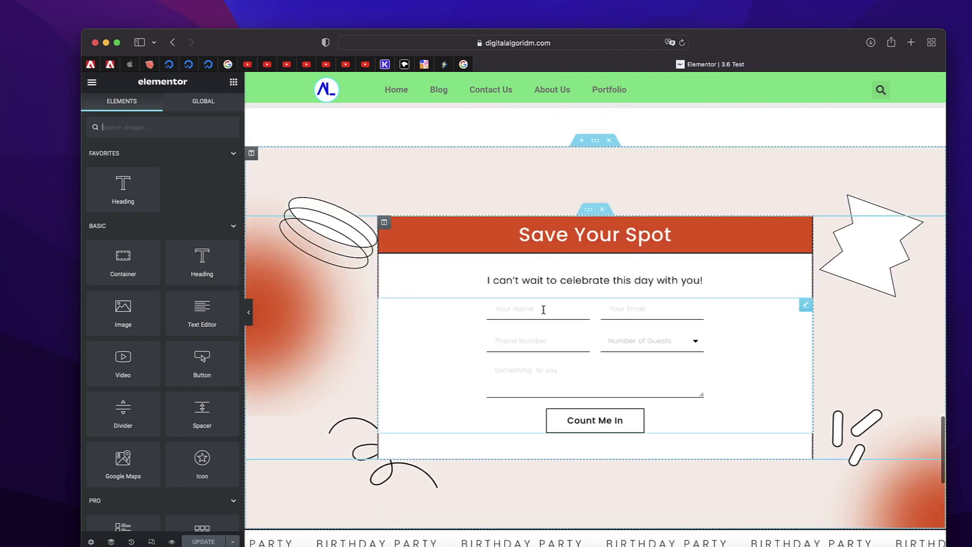
scroll(542, 309, down, 8)
scroll(470, 217, up, 20)
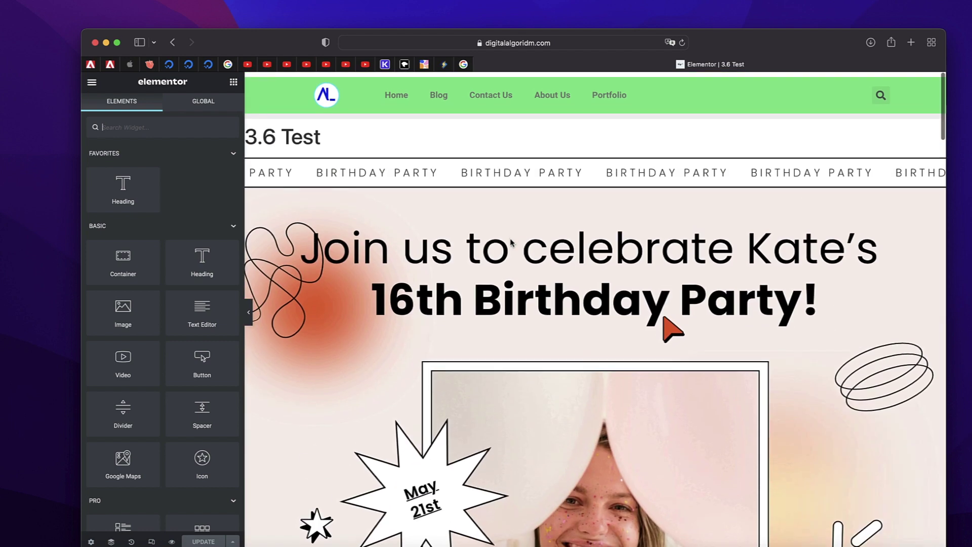
mouse_move(520, 201)
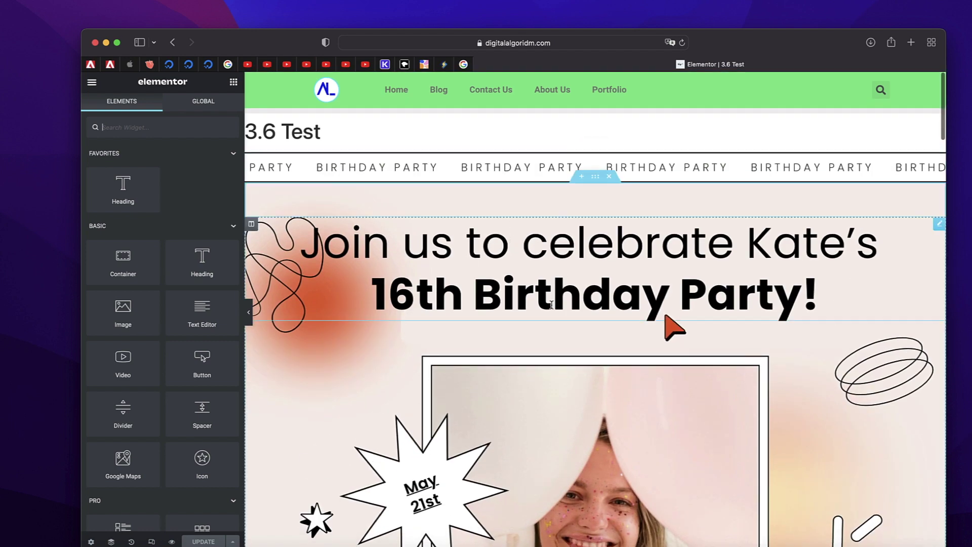
Step: Convert the hero section to a container and compare the copy with the original section
click(596, 180)
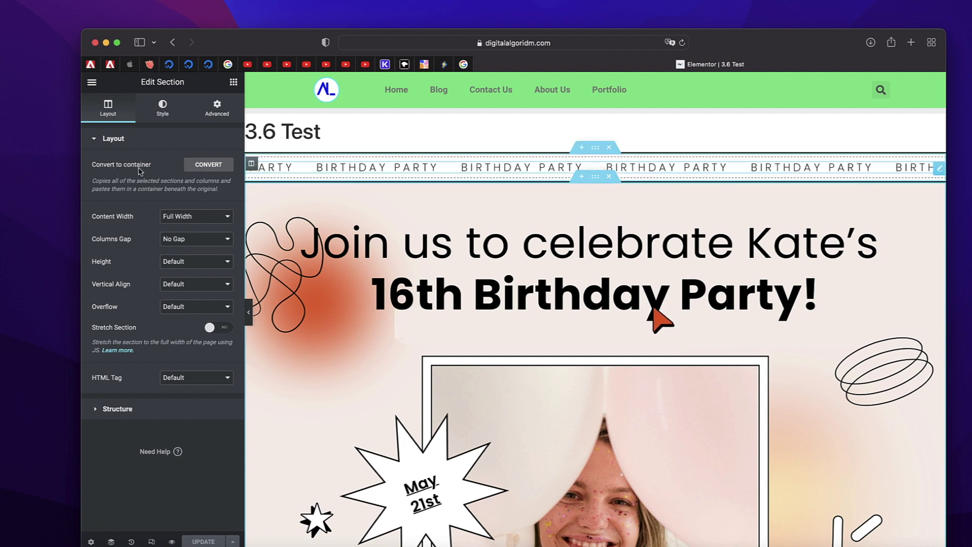
click(215, 167)
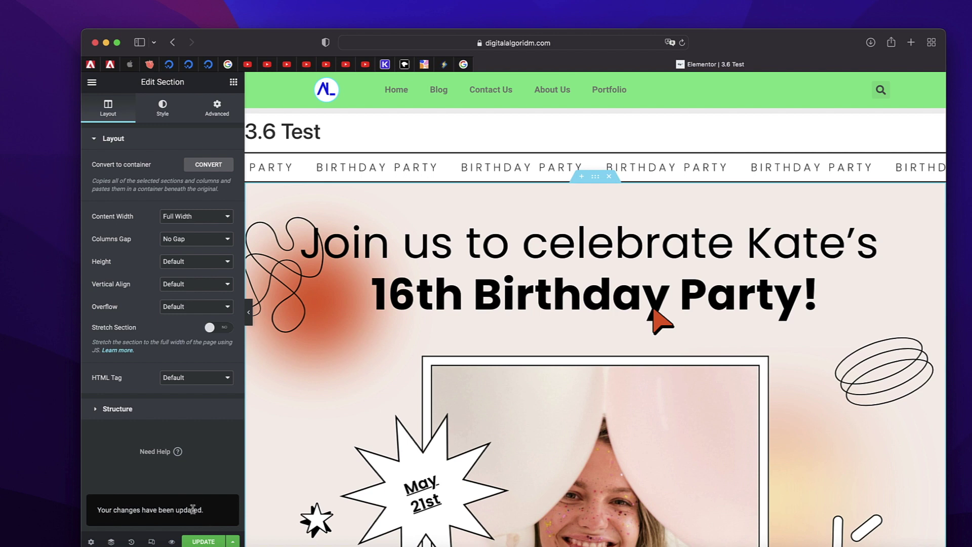
scroll(511, 311, down, 7)
scroll(511, 311, down, 2)
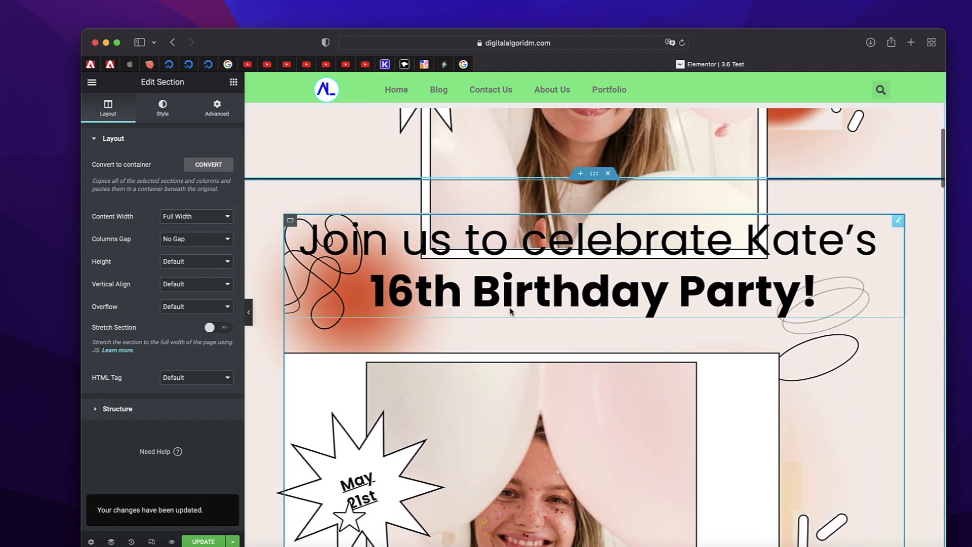
scroll(598, 311, up, 1)
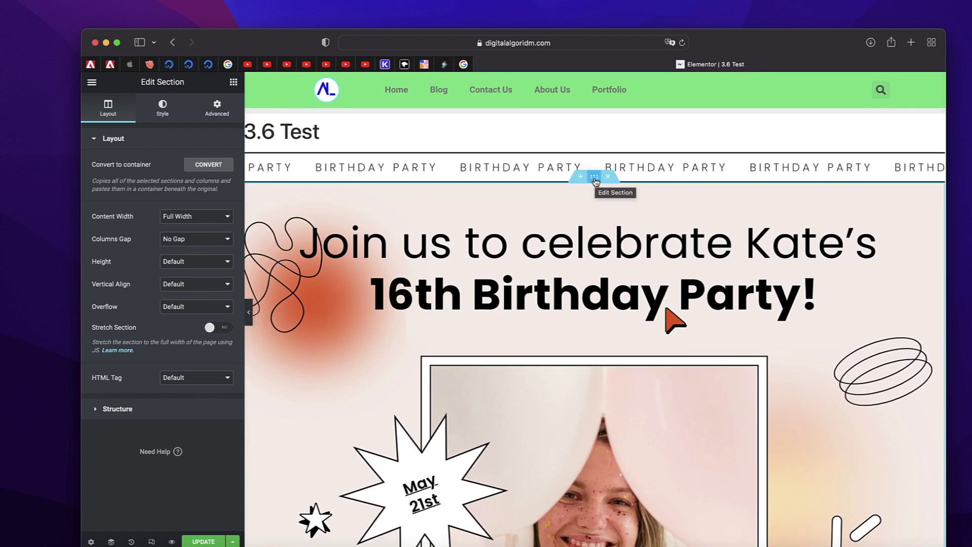
drag(595, 181, 646, 400)
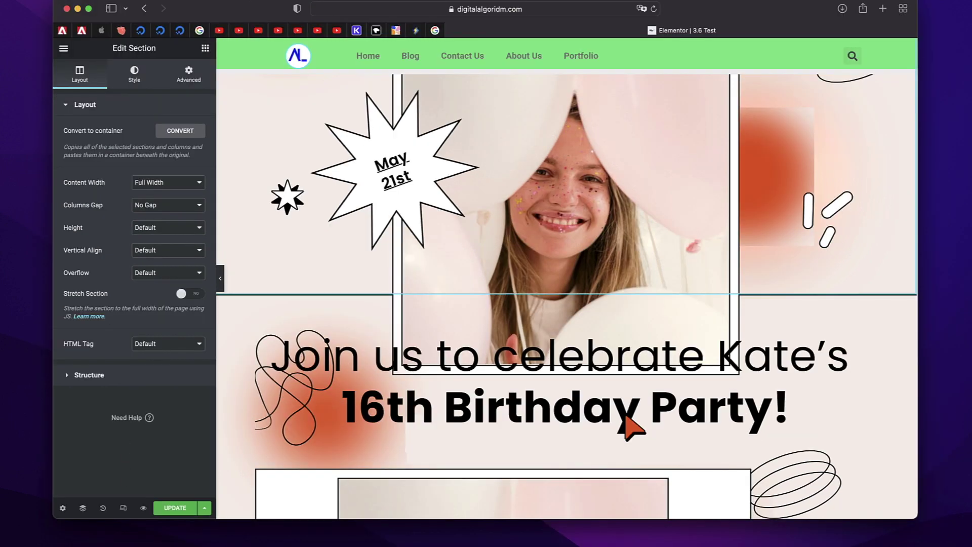
Step: Delete the converted Hero container beneath the original Hero section using the Navigator
click(83, 508)
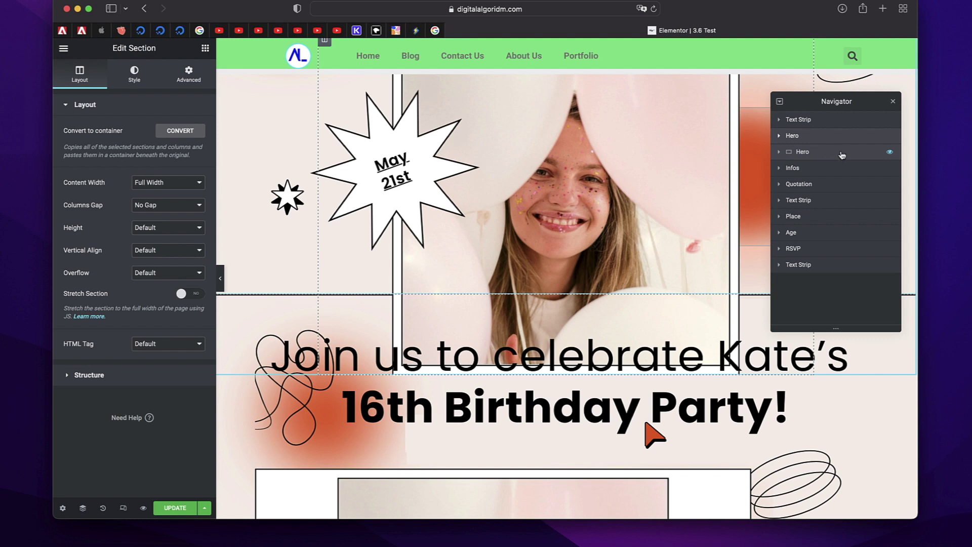
key(Delete)
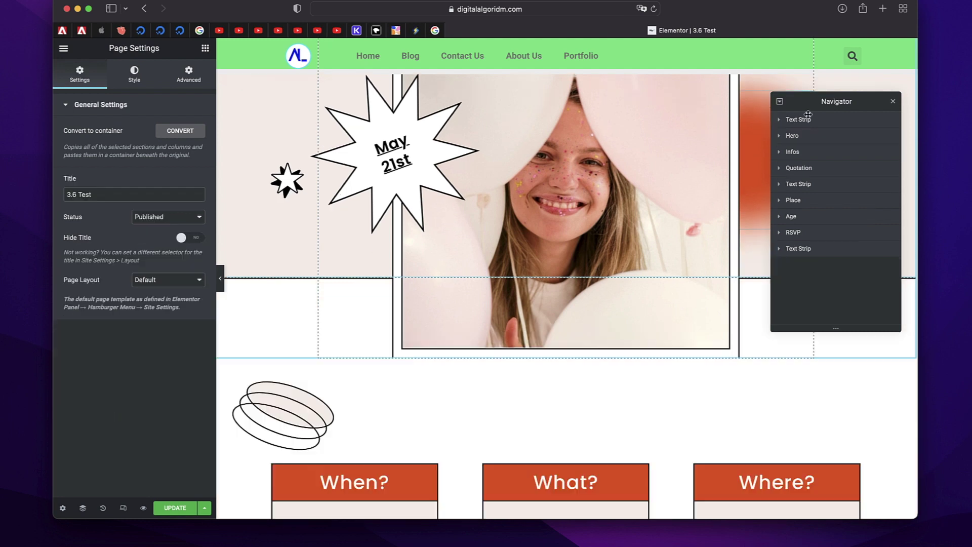
click(893, 101)
key(super+z)
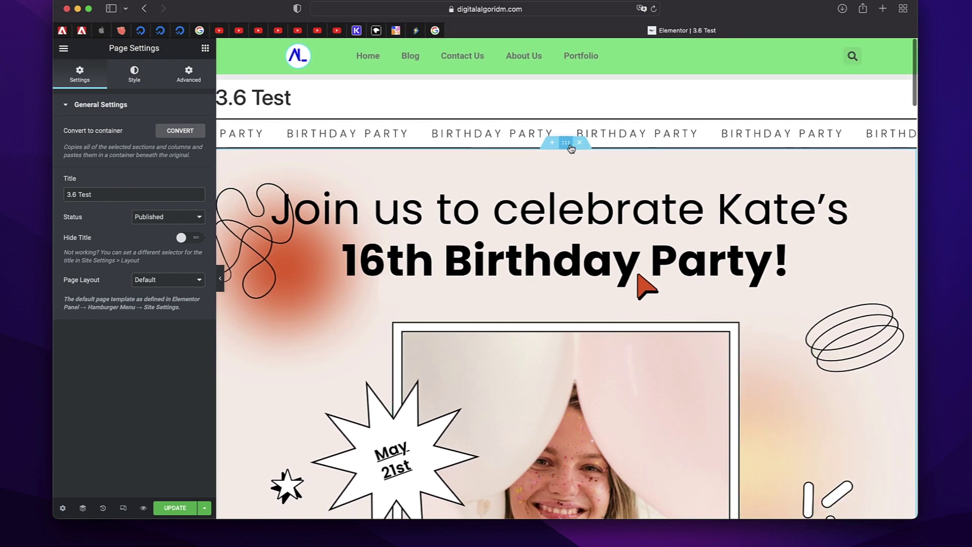
Step: Convert the whole page's sections to containers from the page settings
click(569, 145)
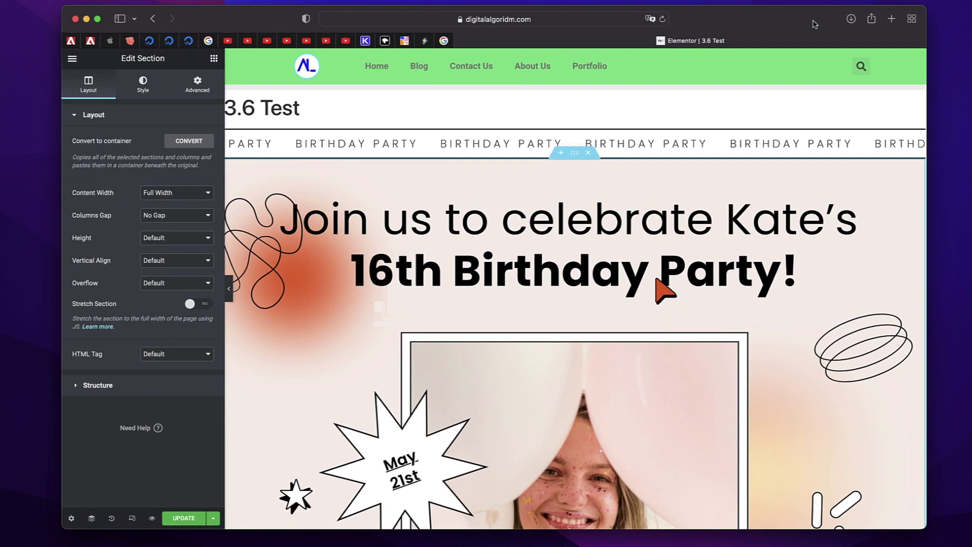
click(72, 519)
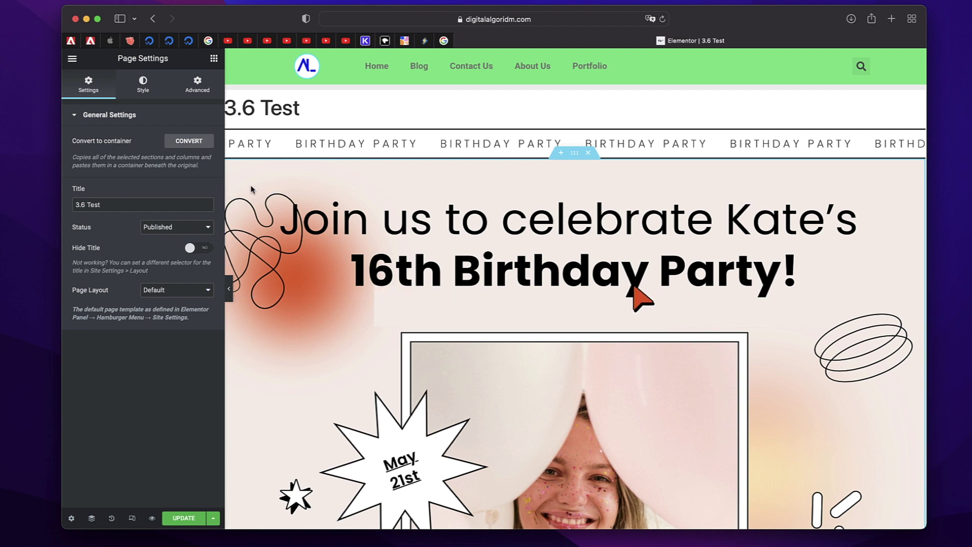
click(183, 148)
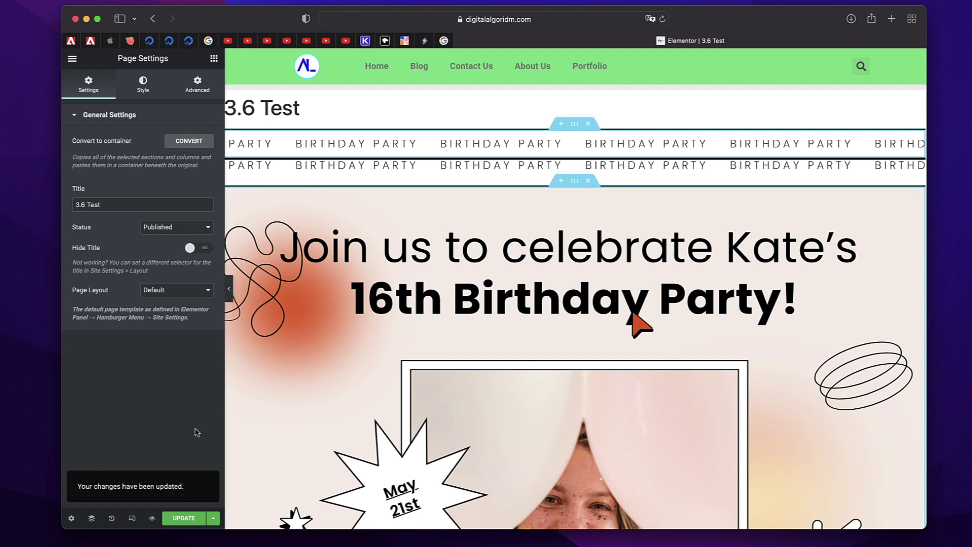
Step: Delete the nine original sections together in the Navigator, from the first Text Strip to the last, keeping their container copies
click(91, 517)
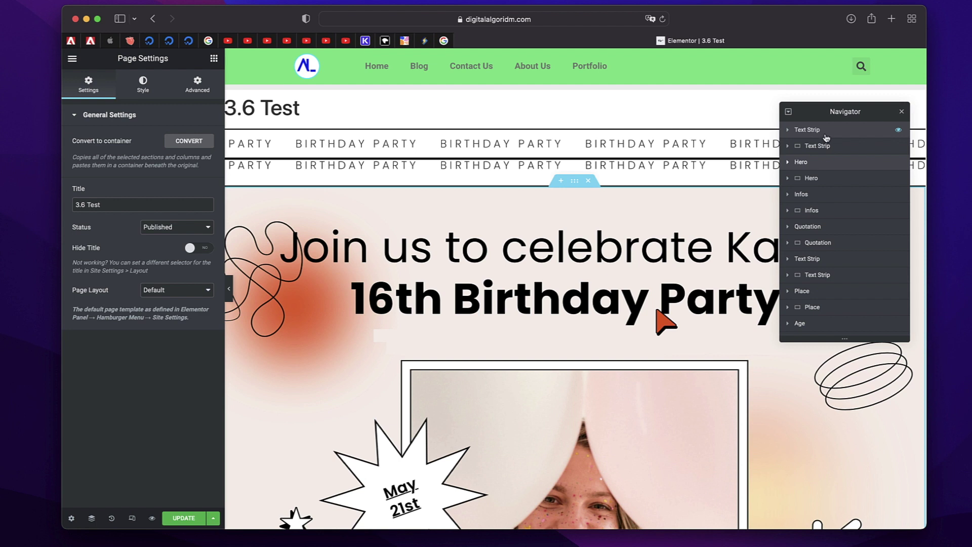
click(826, 136)
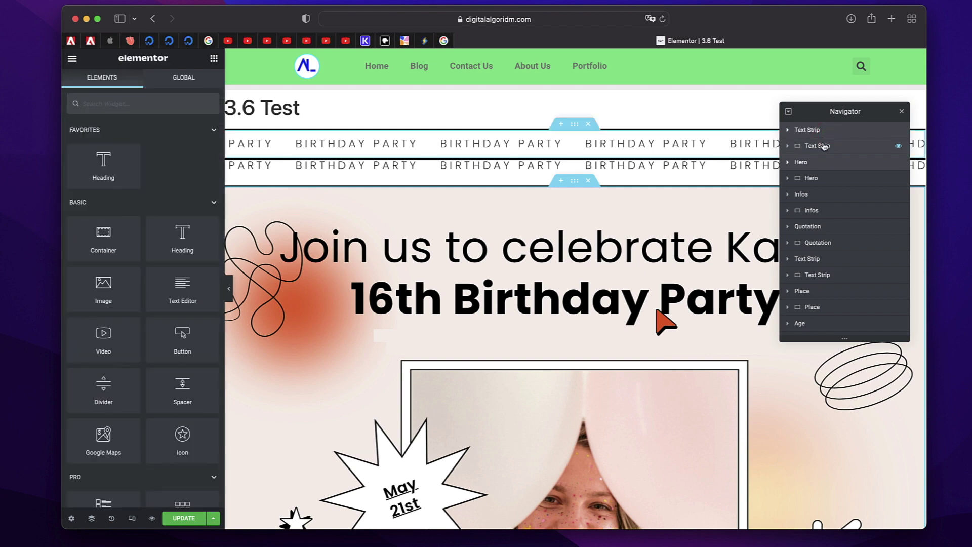
click(823, 164)
click(822, 195)
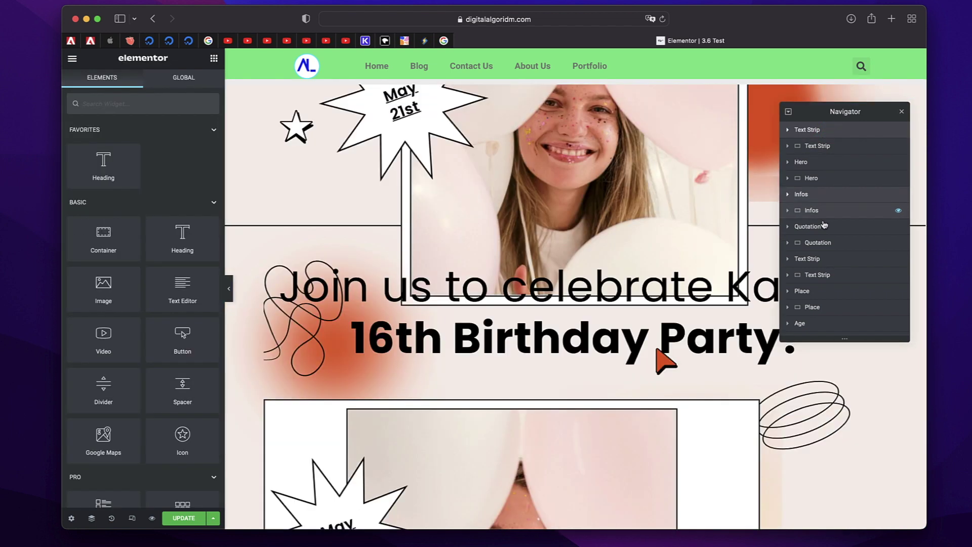
click(824, 225)
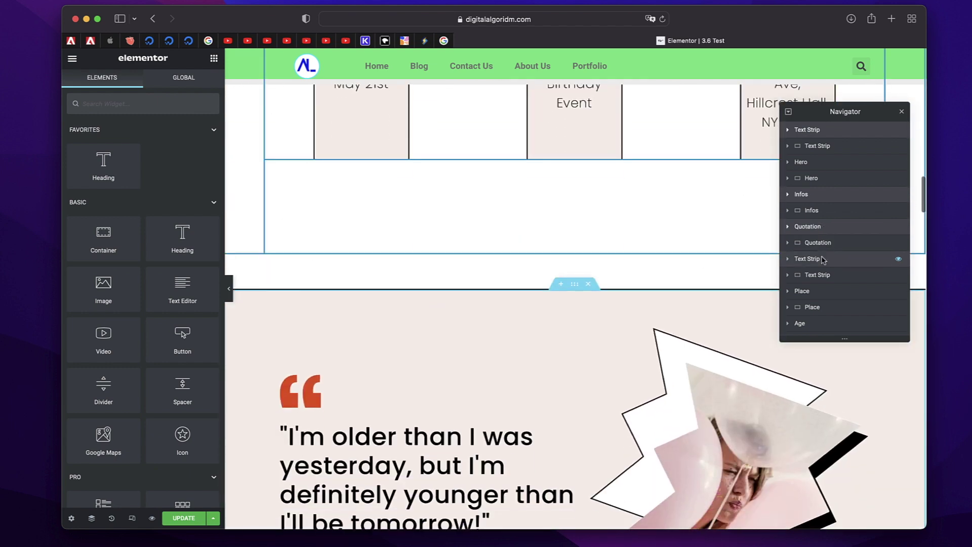
click(822, 258)
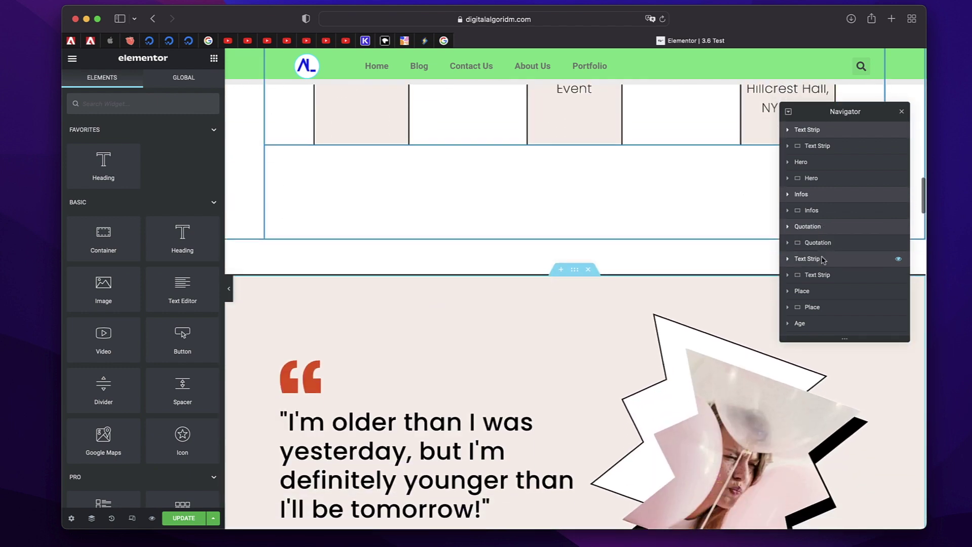
click(800, 323)
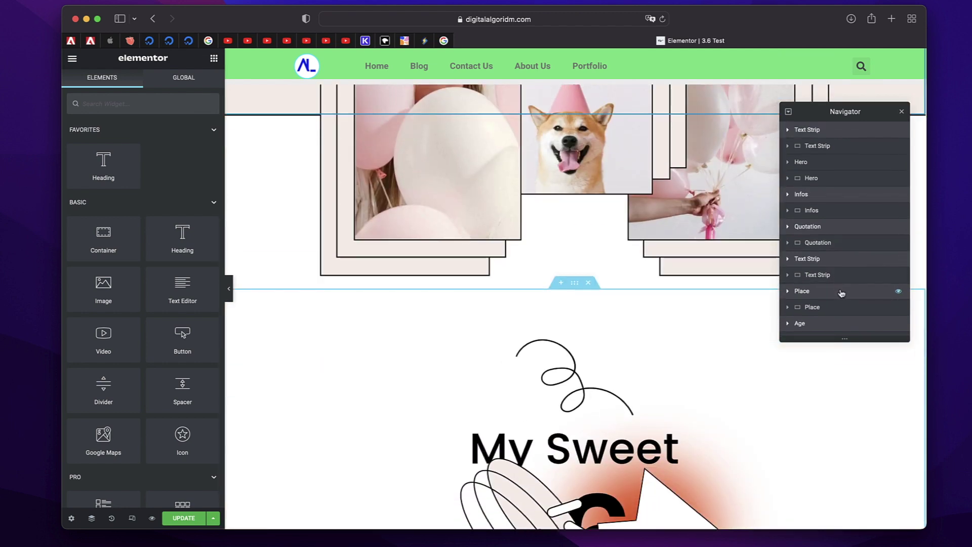
click(841, 294)
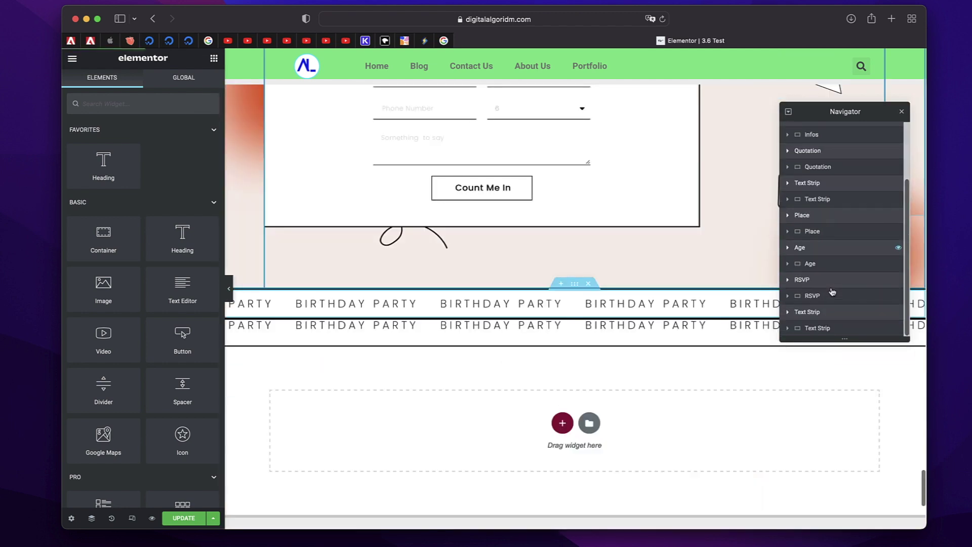
right_click(847, 248)
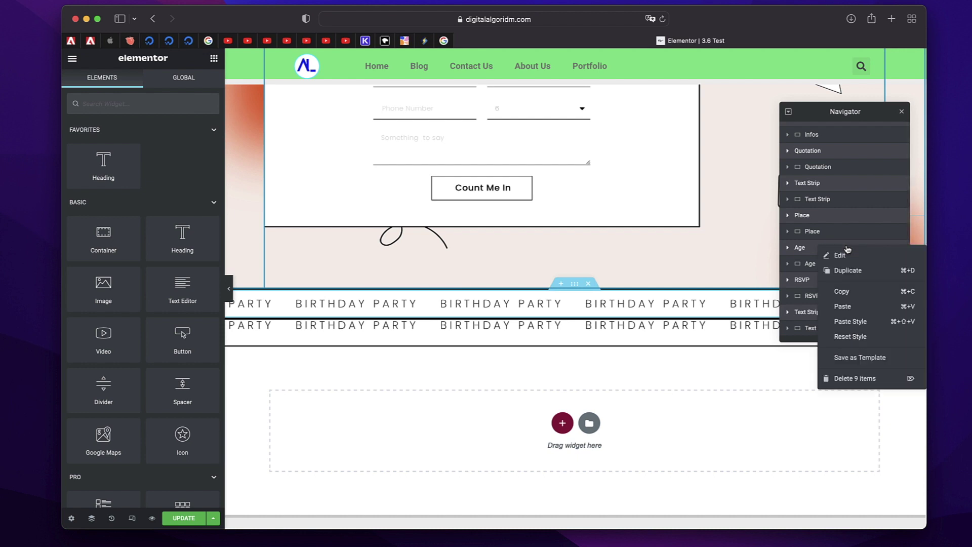
click(849, 379)
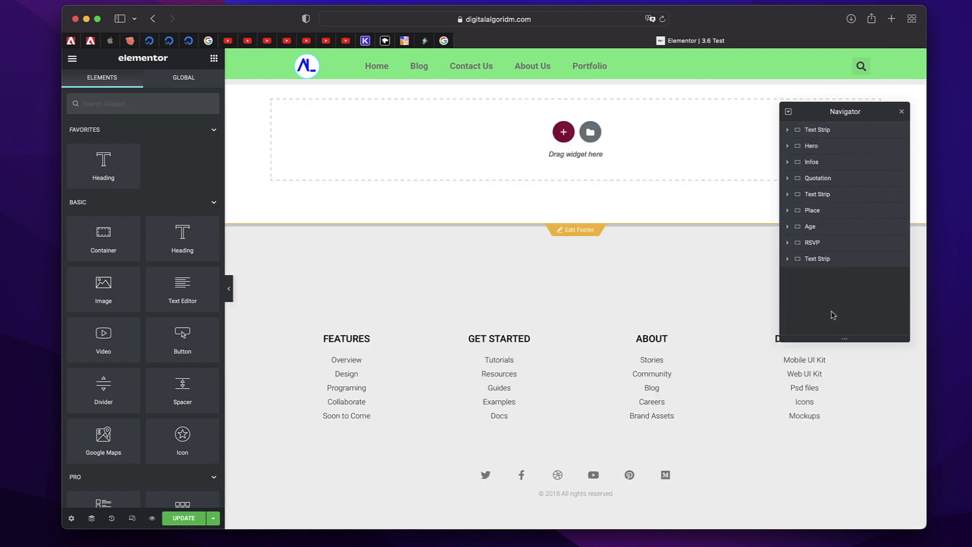
key(super+z)
scroll(540, 212, up, 10)
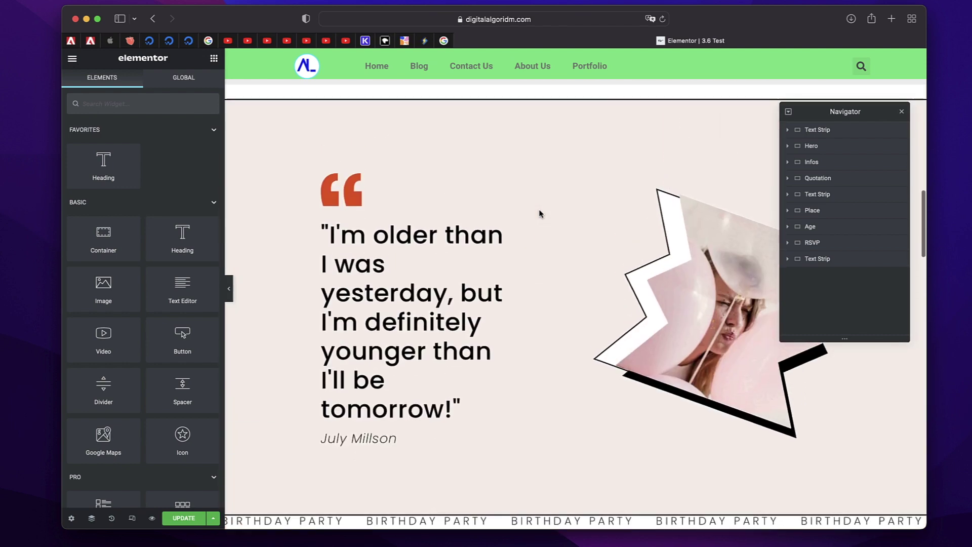
scroll(540, 212, up, 10)
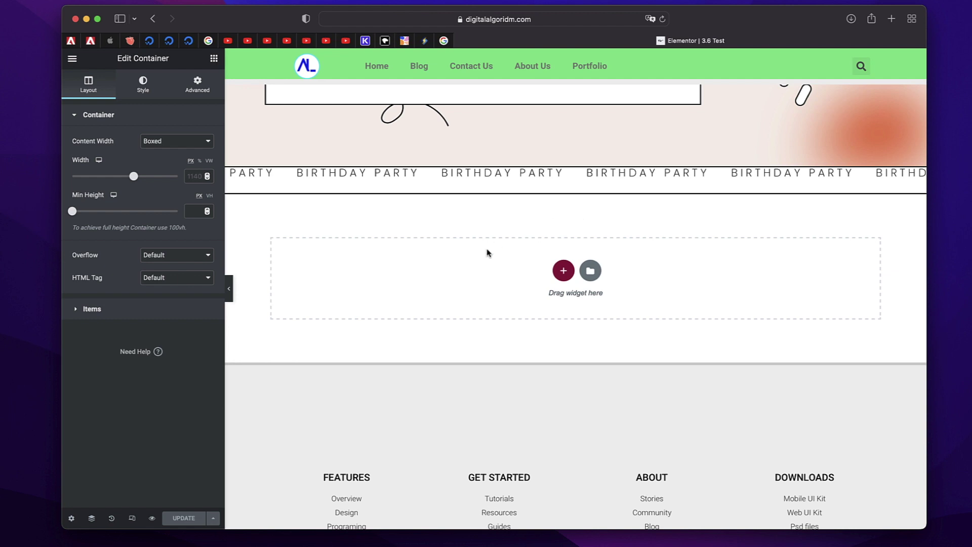
Step: Add a new container with the Direction Column structure below the last Text Strip
click(564, 271)
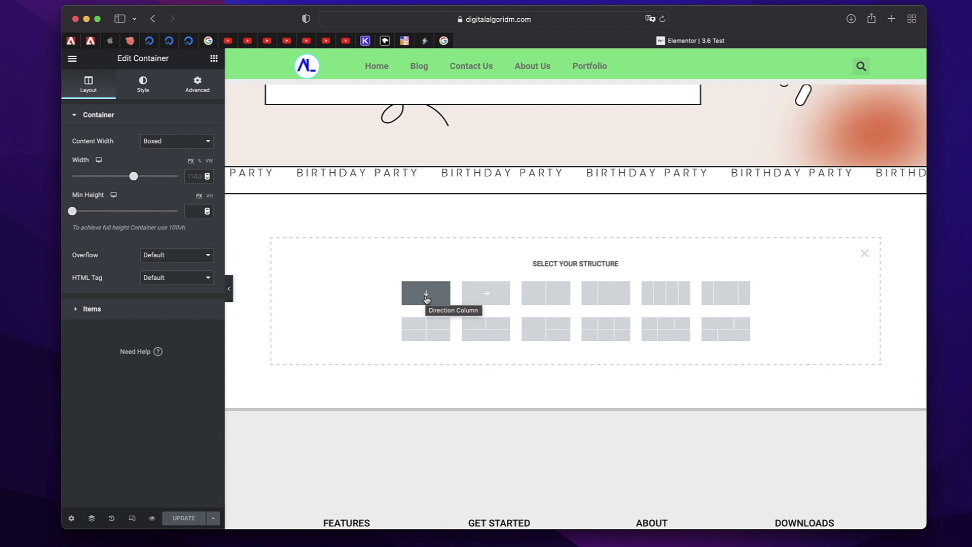
scroll(426, 299, down, 3)
scroll(582, 149, up, 1)
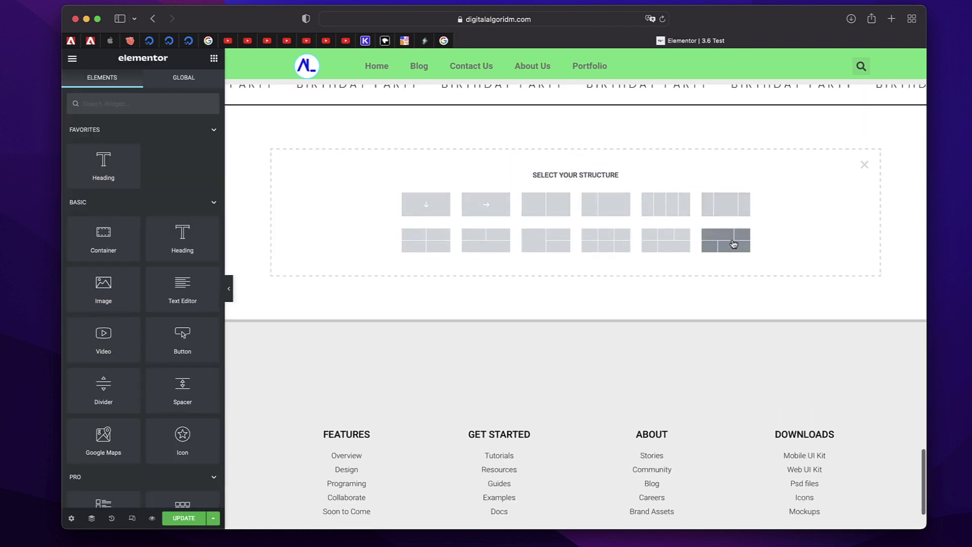
click(436, 205)
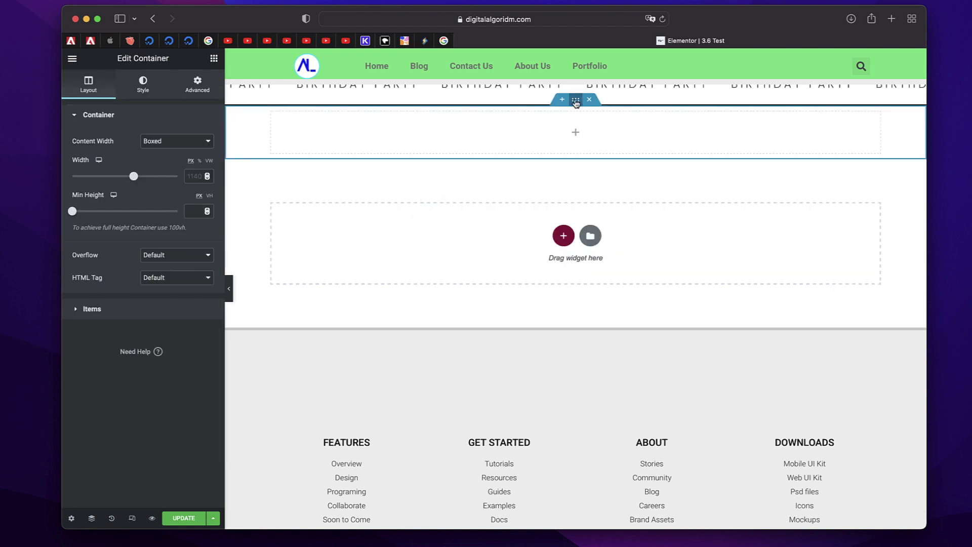
Step: Place a Heading widget in the new container and an Image widget beneath it
click(213, 59)
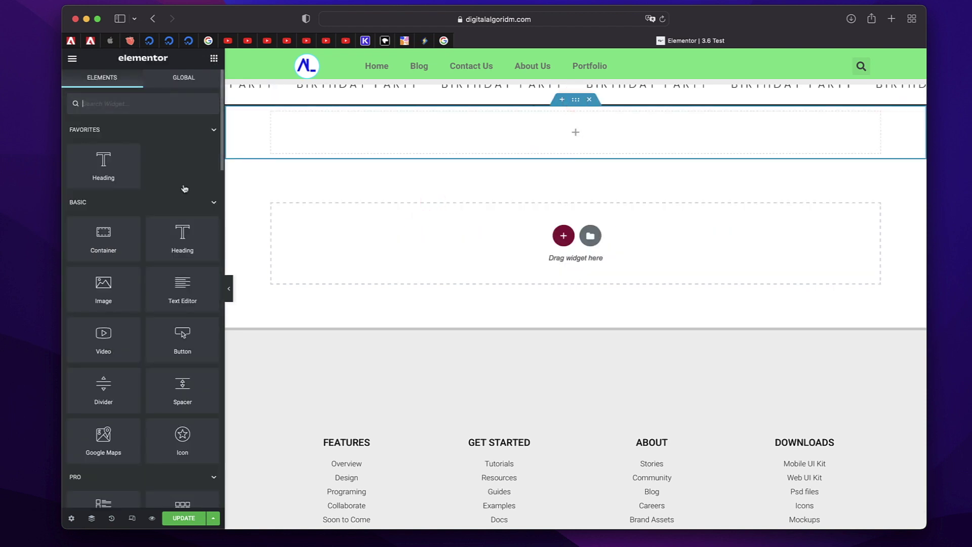
drag(186, 231, 445, 136)
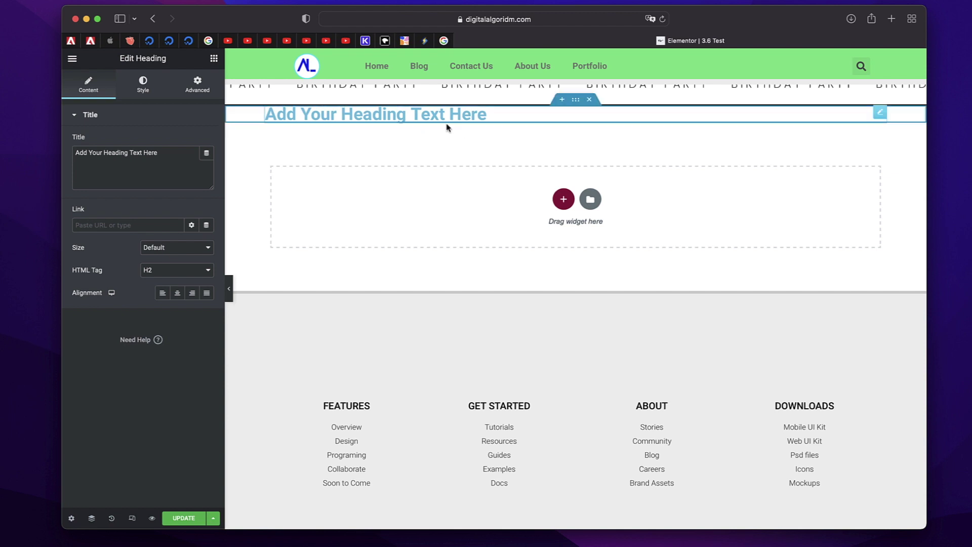
click(213, 58)
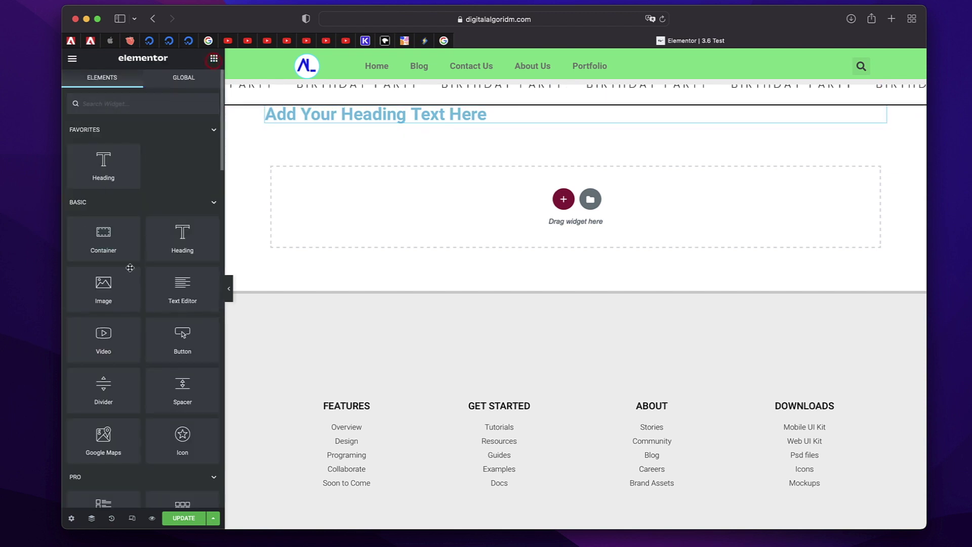
drag(118, 296, 358, 129)
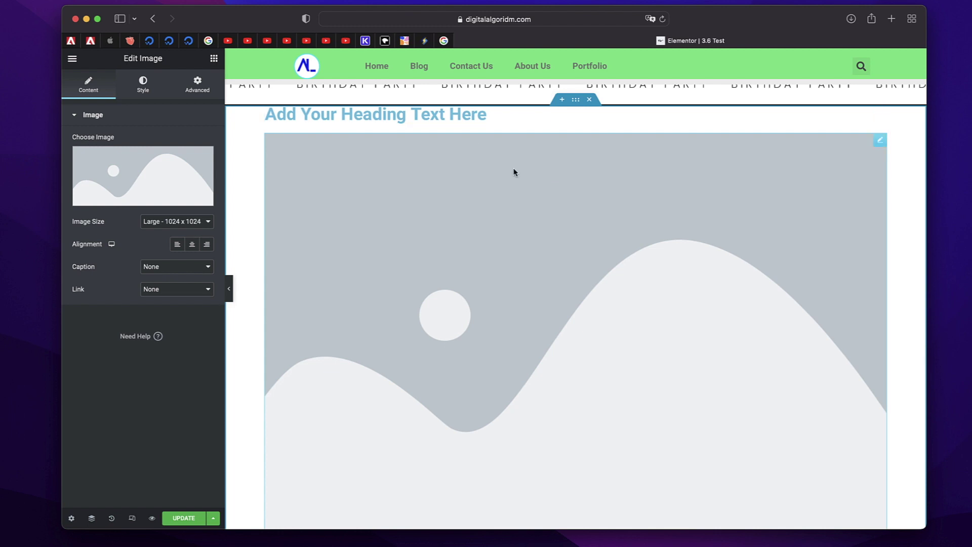
Step: Insert the media library photo of the man in glasses and a dark suit into the Image widget
click(138, 164)
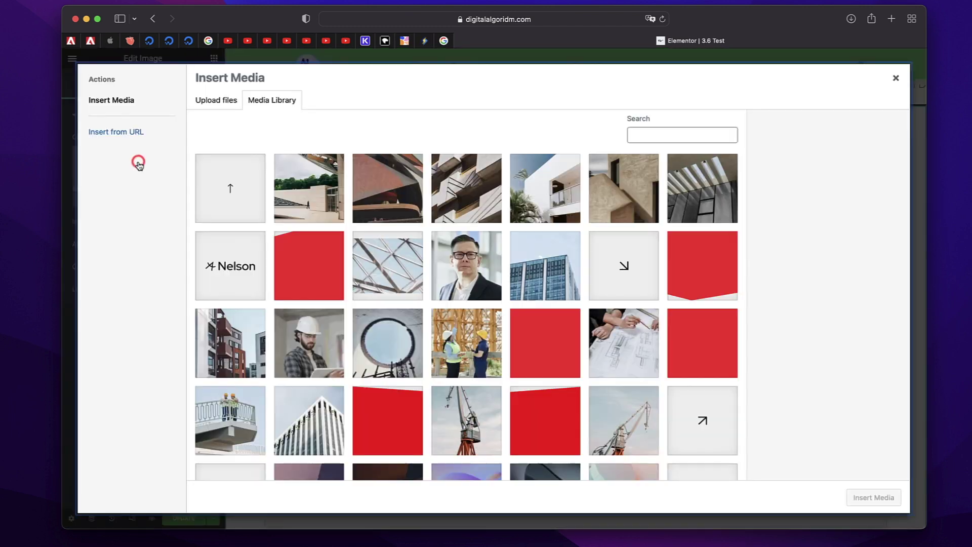
click(455, 271)
click(875, 498)
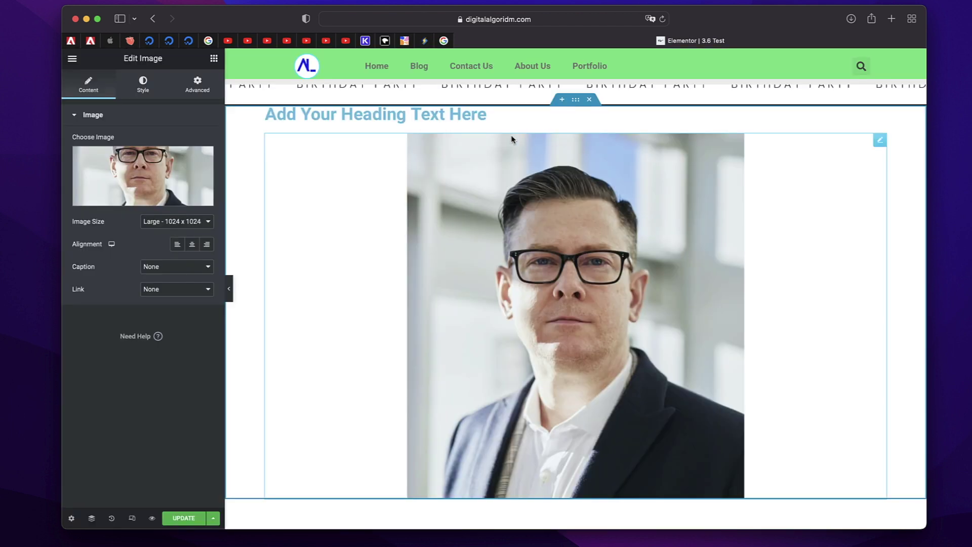
Step: Keep the new container's content width at Boxed and set its overflow to Auto
click(576, 104)
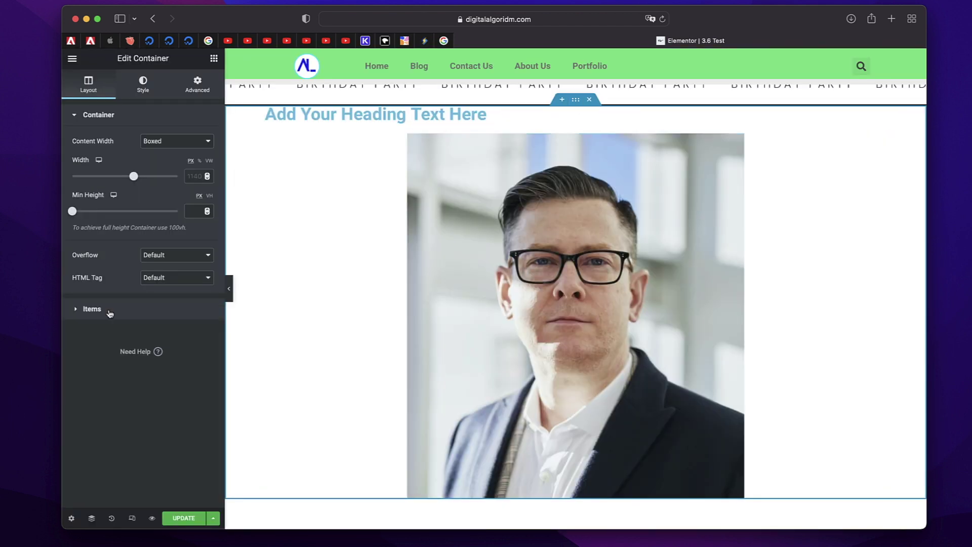
click(109, 314)
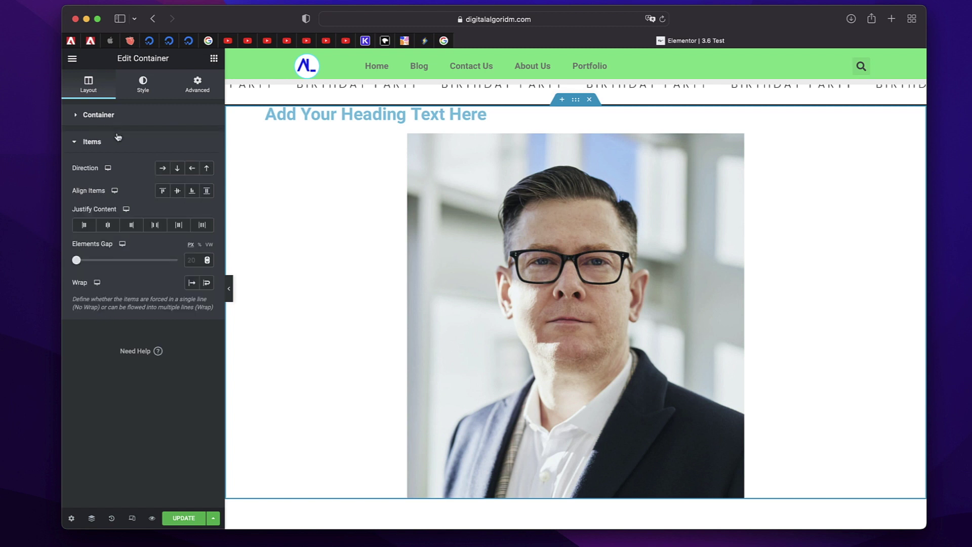
click(115, 116)
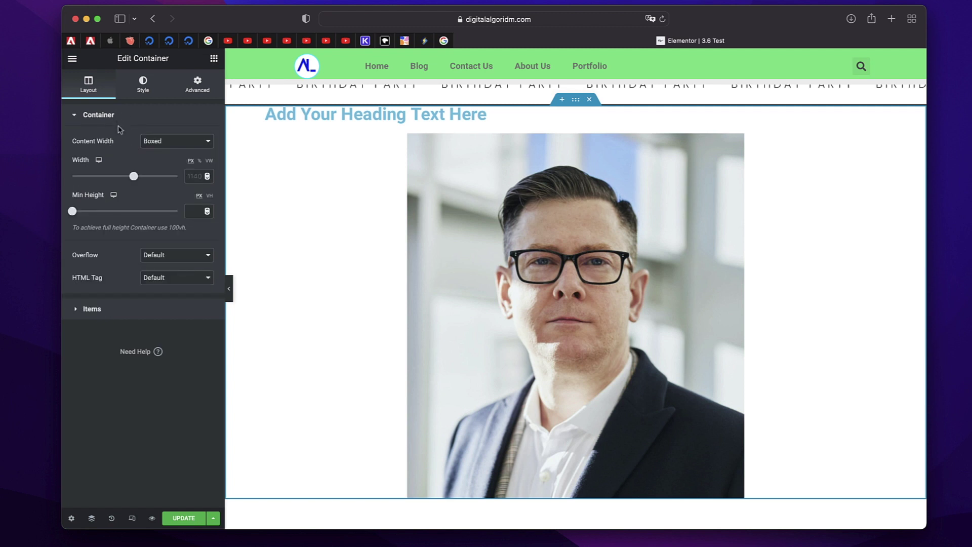
click(173, 144)
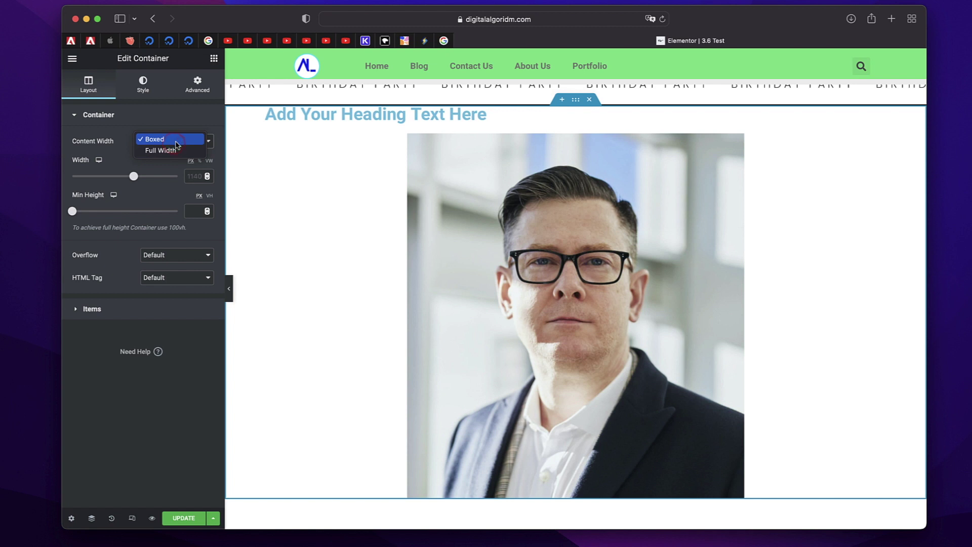
click(173, 144)
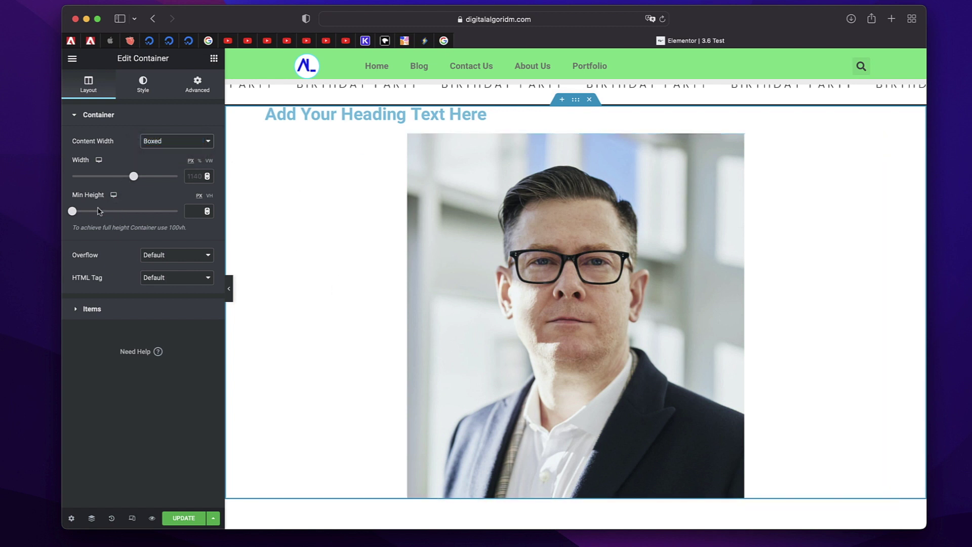
click(181, 255)
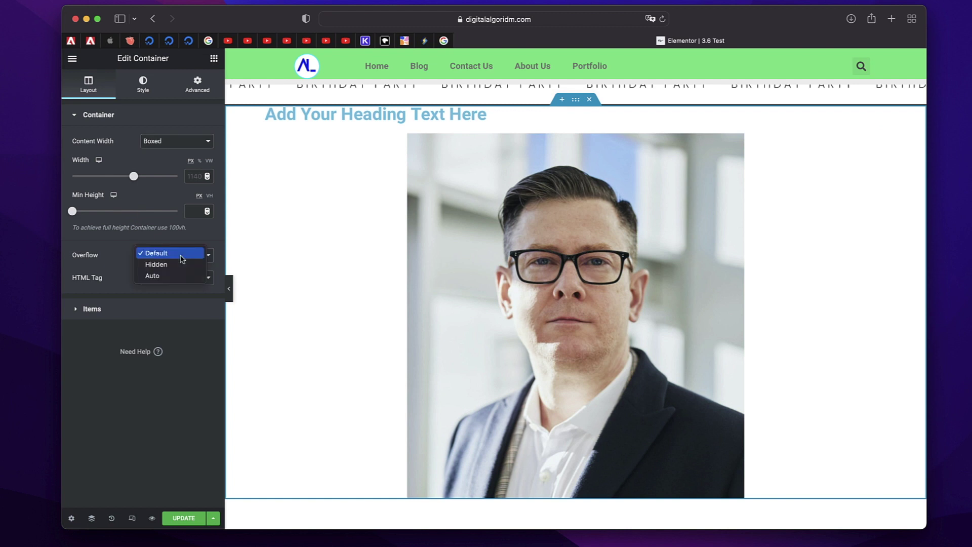
click(180, 254)
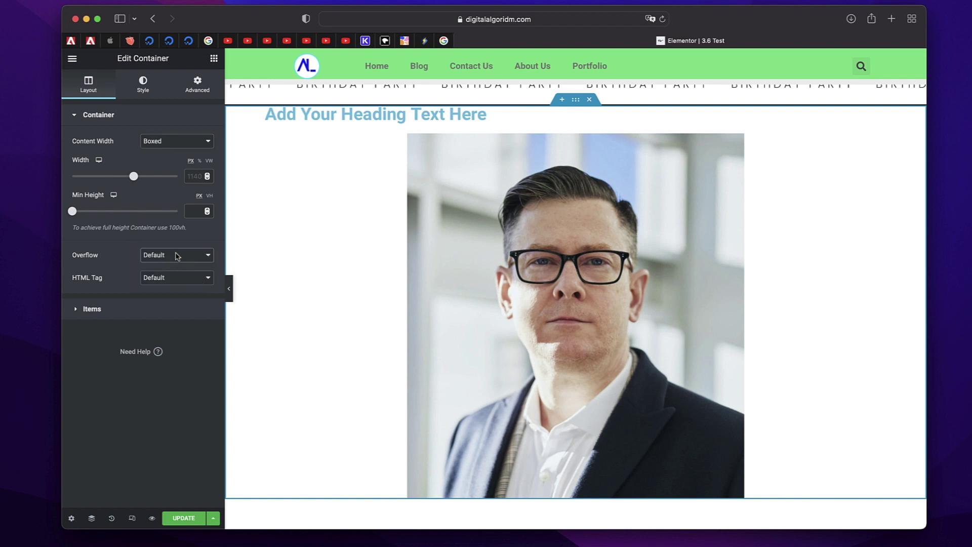
click(177, 256)
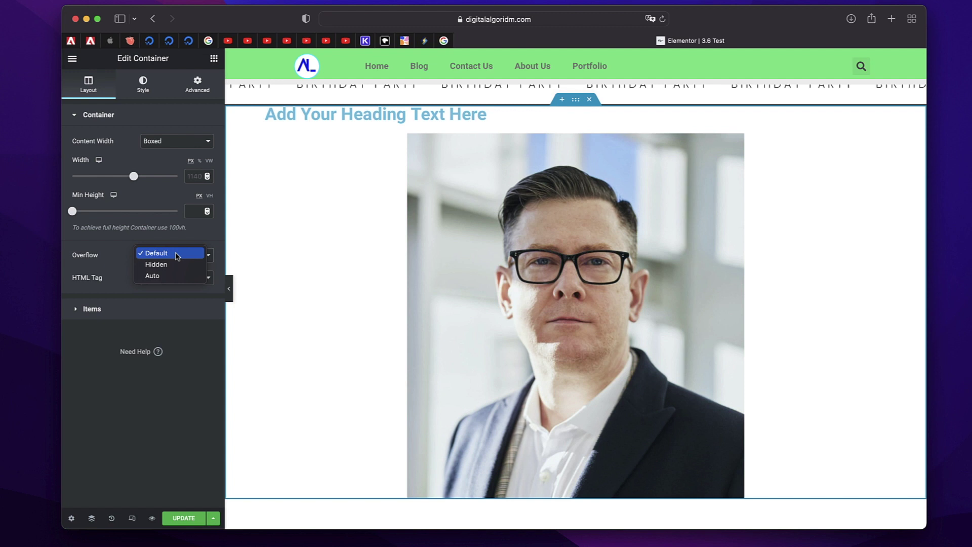
click(174, 276)
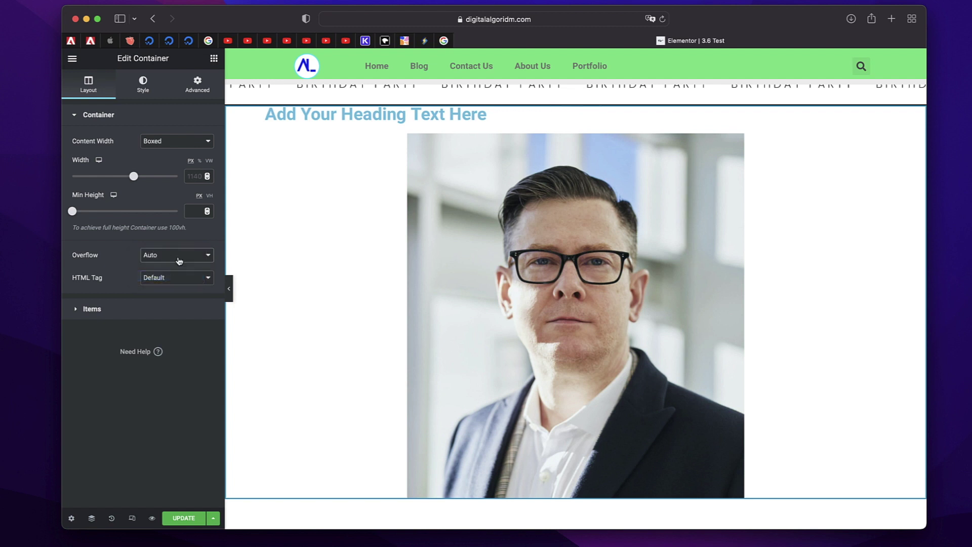
Step: Try the a HTML tag on the new container and return the tag to Default
click(172, 278)
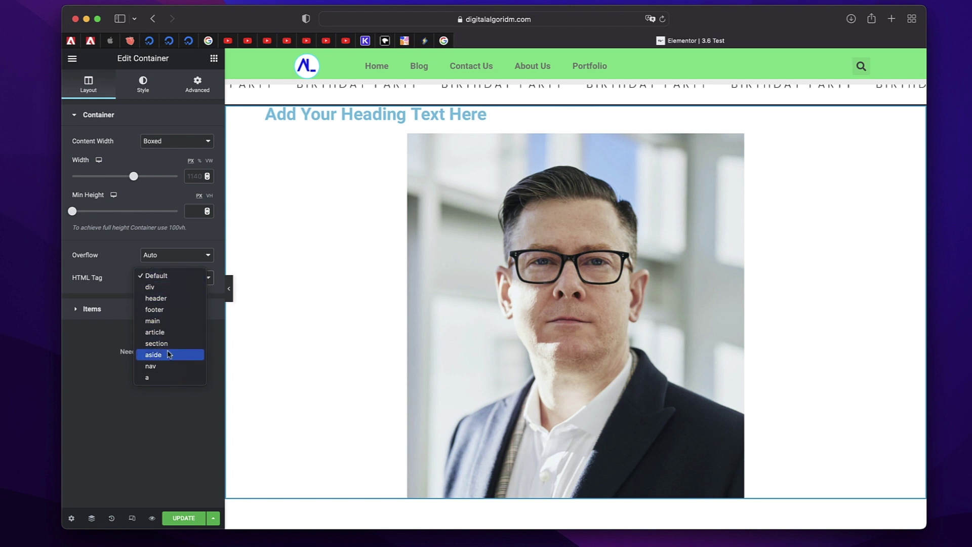
click(157, 378)
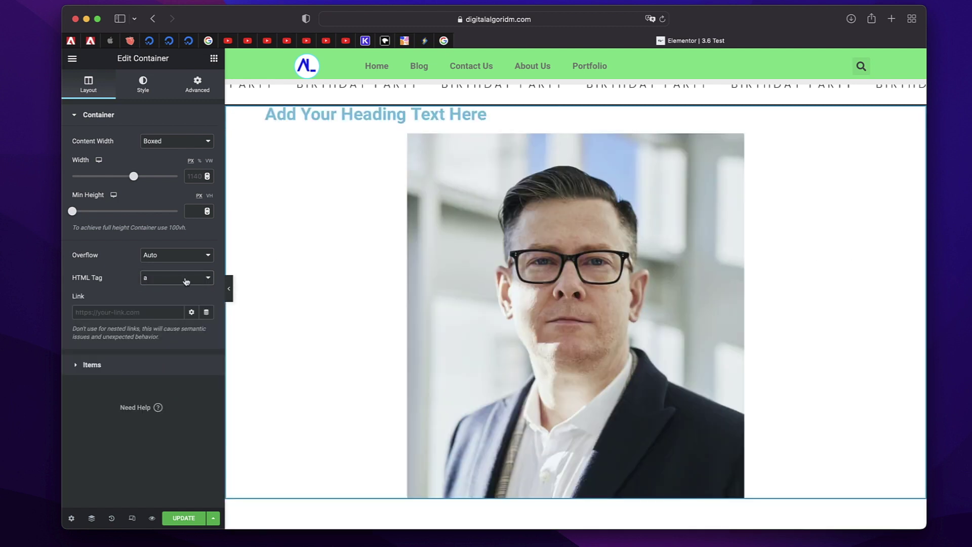
click(109, 312)
click(172, 284)
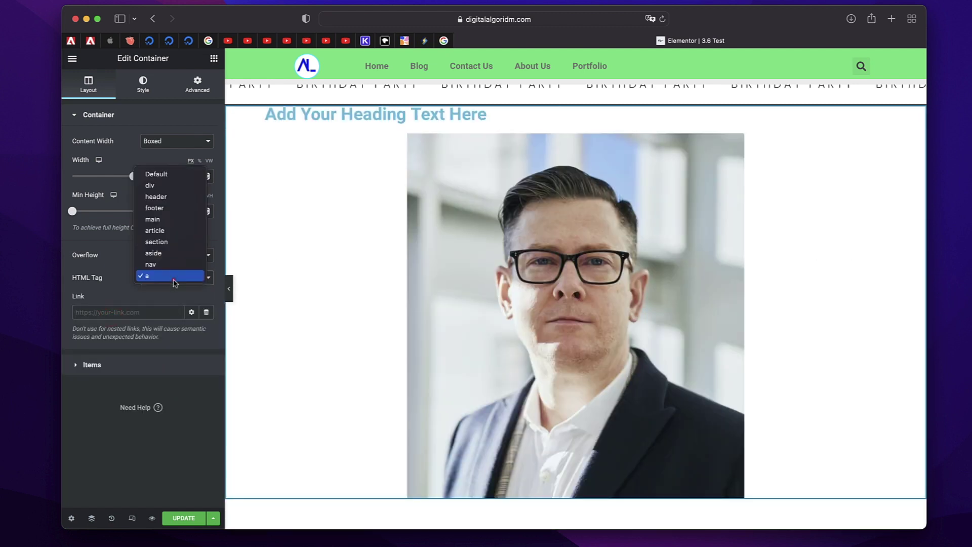
click(167, 174)
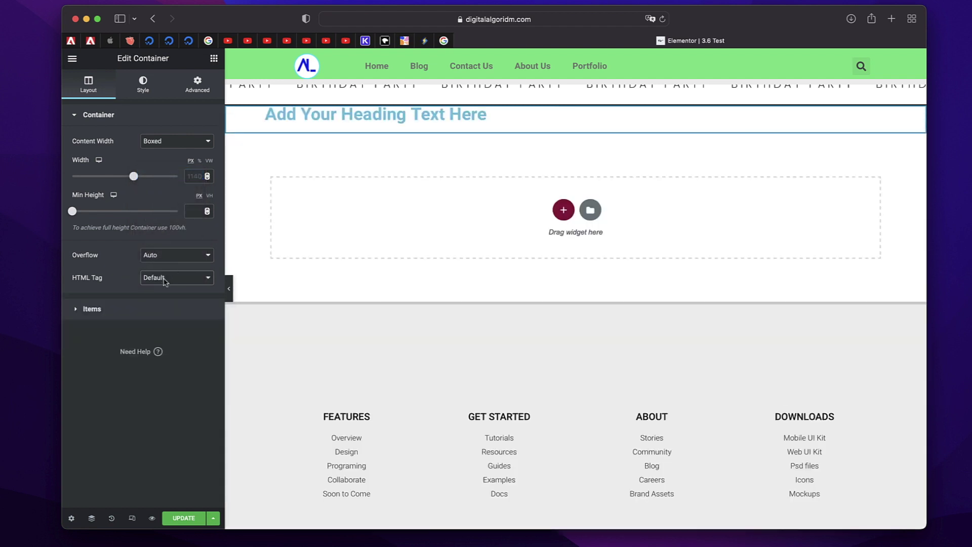
Step: Set the new container's HTML tag to a so the whole container can carry a link
click(166, 279)
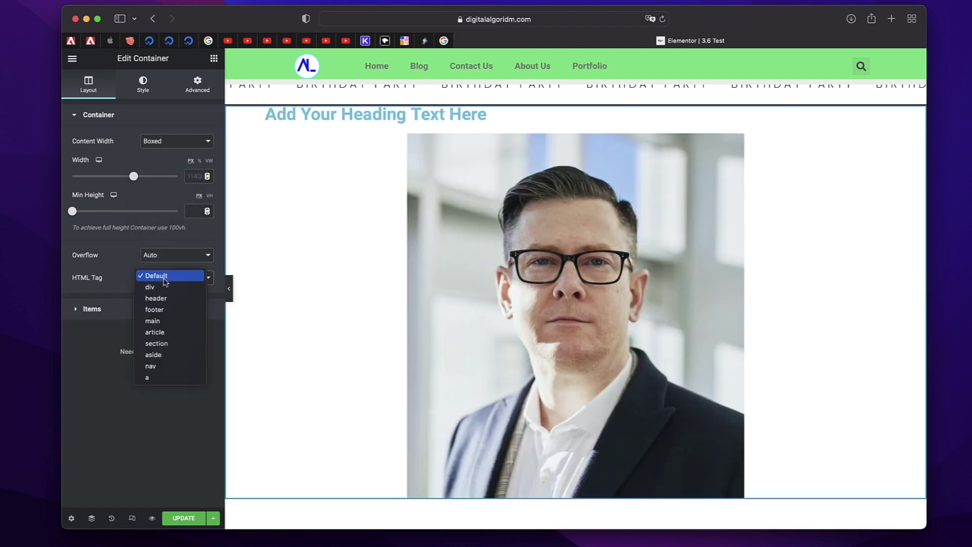
click(154, 378)
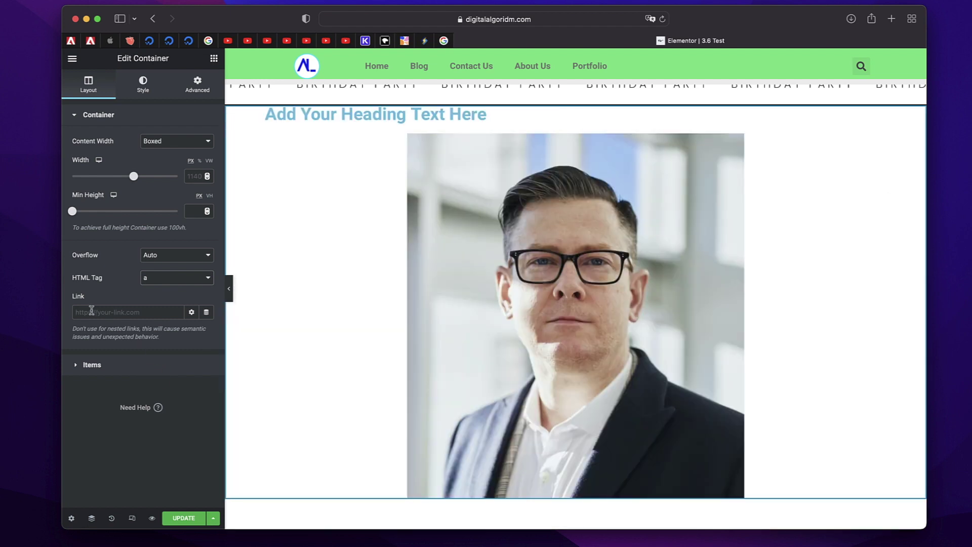
Step: Look over the container's link field and its options, and return the HTML tag to Default
click(91, 311)
click(197, 314)
click(195, 313)
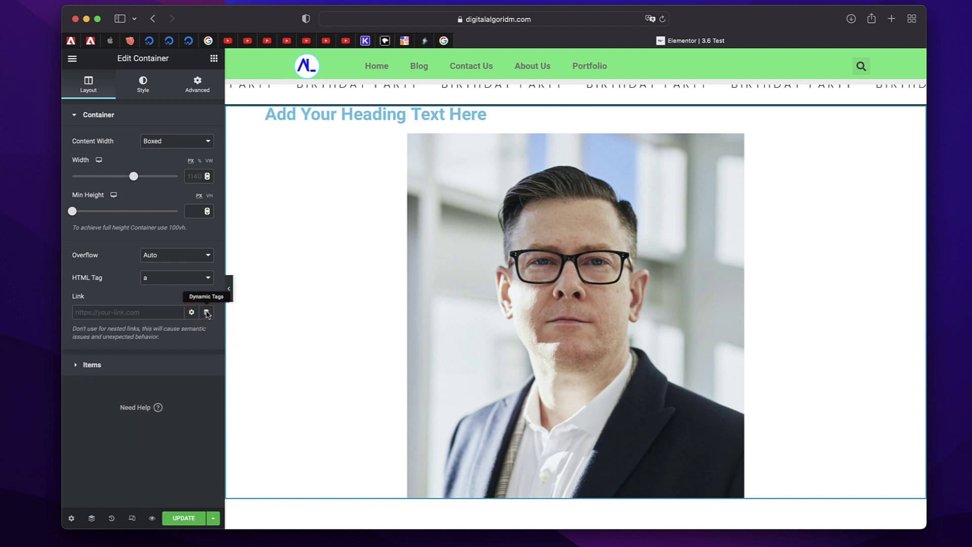
click(199, 276)
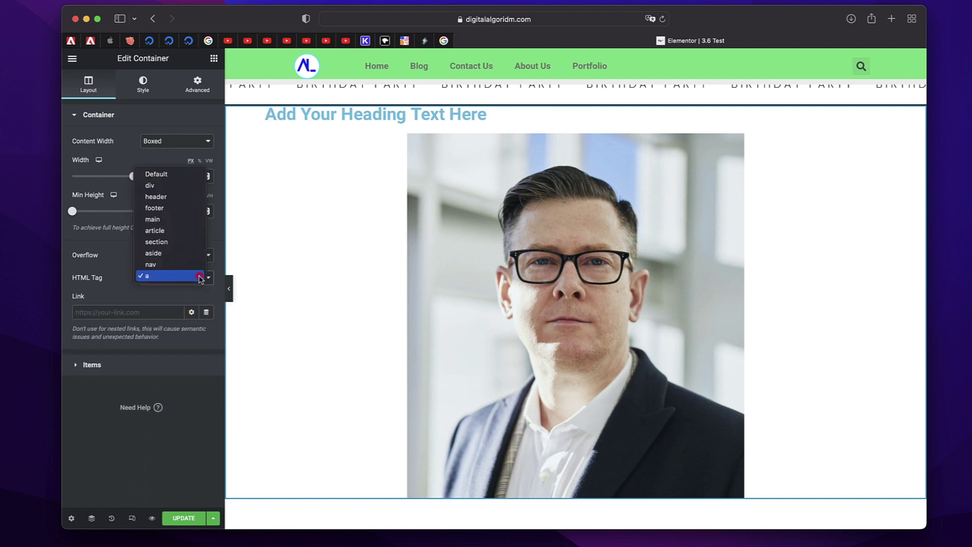
click(183, 175)
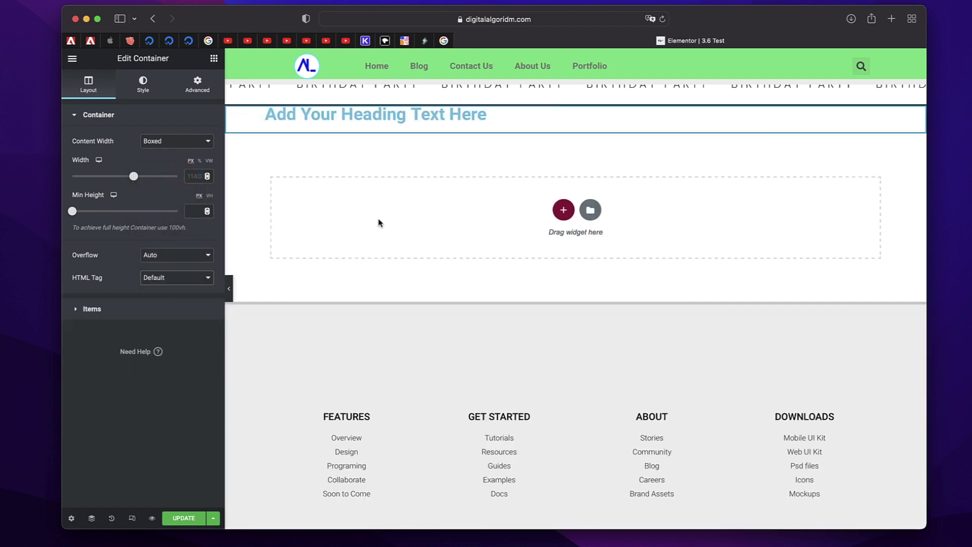
Step: Try Row and Reversed Column as the items direction of the heading and image container, and return it to Column
scroll(450, 252, up, 3)
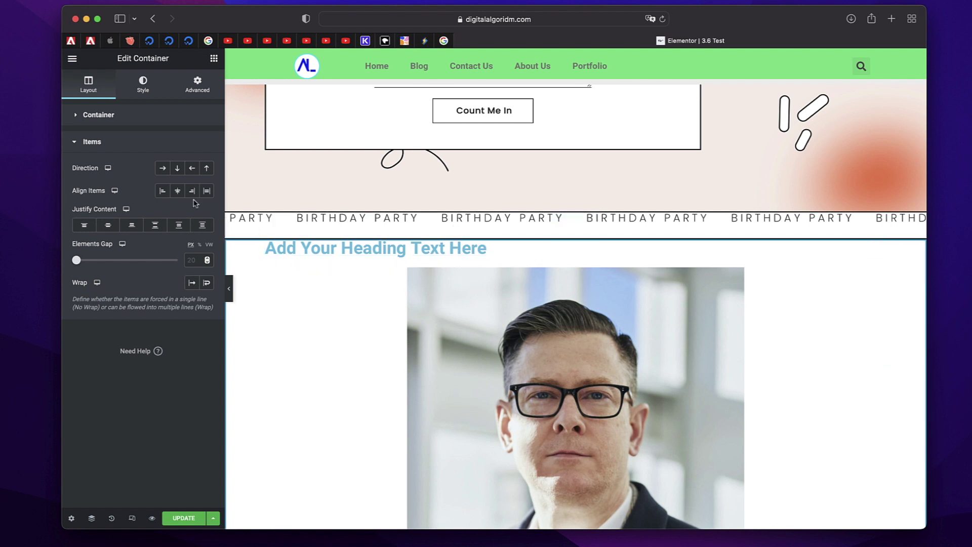
click(163, 170)
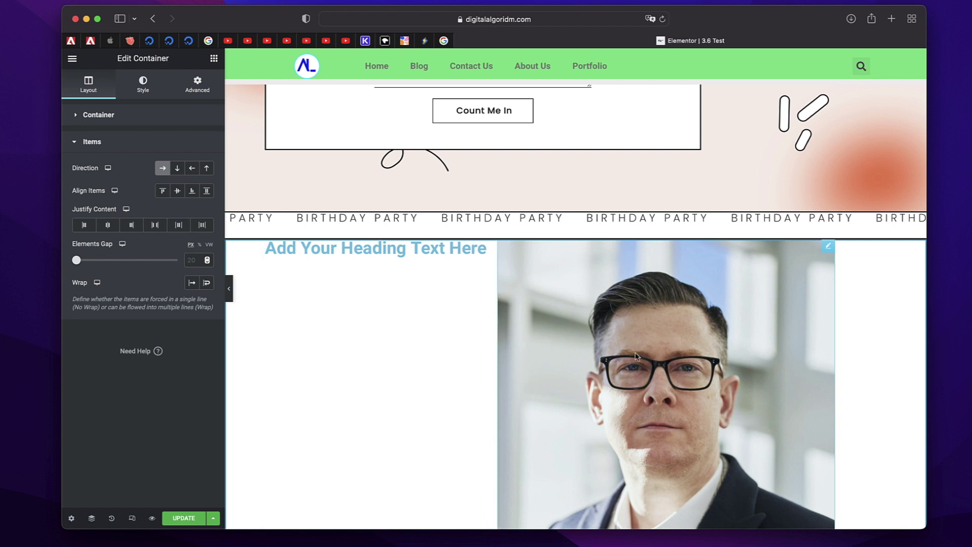
click(207, 170)
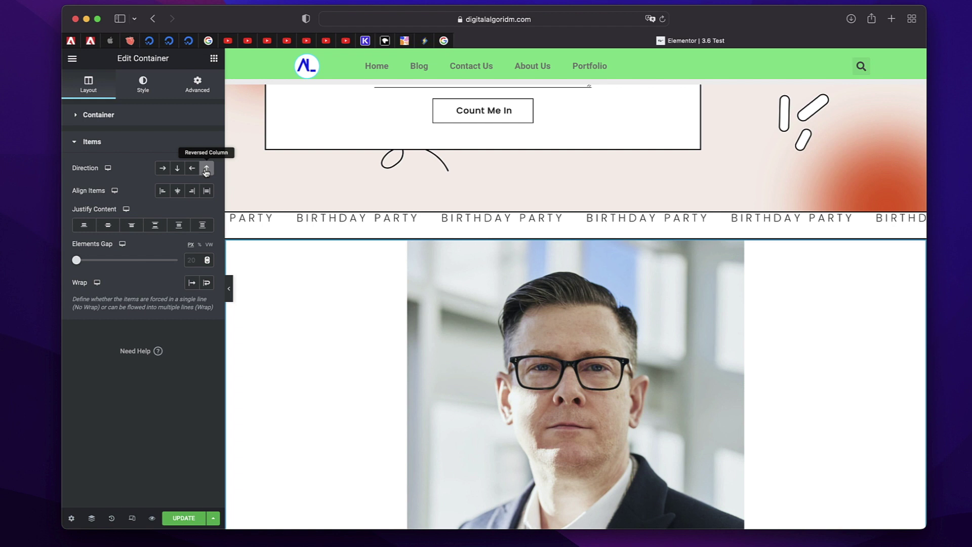
scroll(336, 400, down, 5)
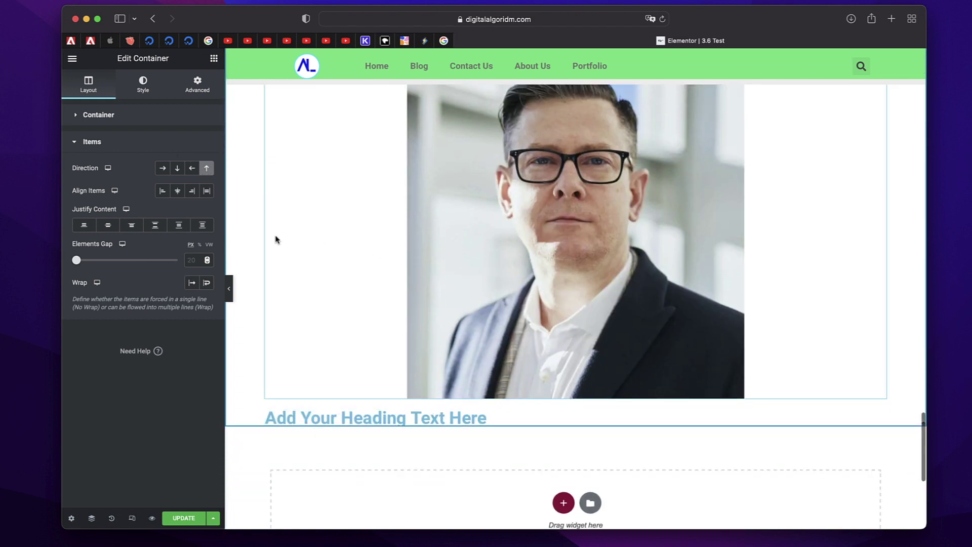
click(177, 170)
scroll(334, 235, up, 5)
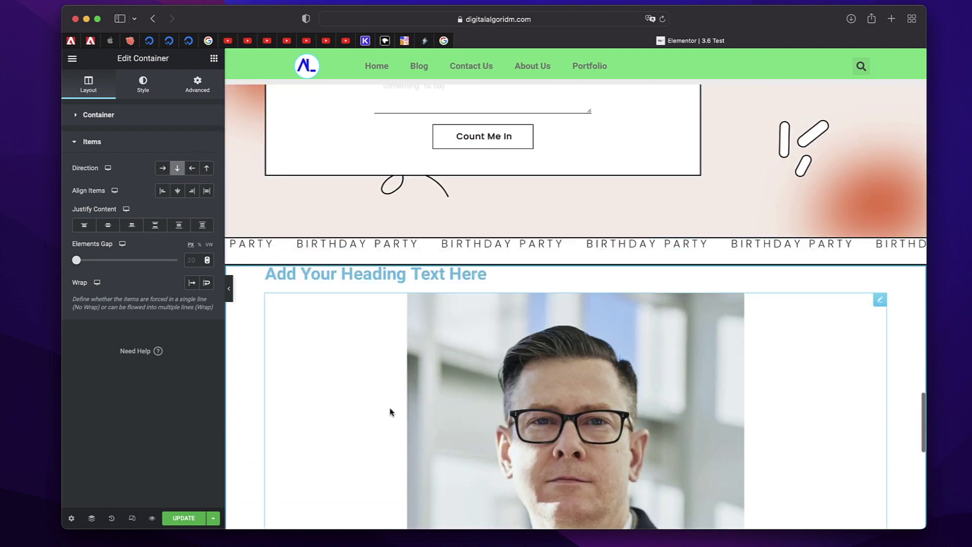
Step: Try the Reversed Row direction on the heading and image container and compare it with the item order in the Navigator
click(212, 59)
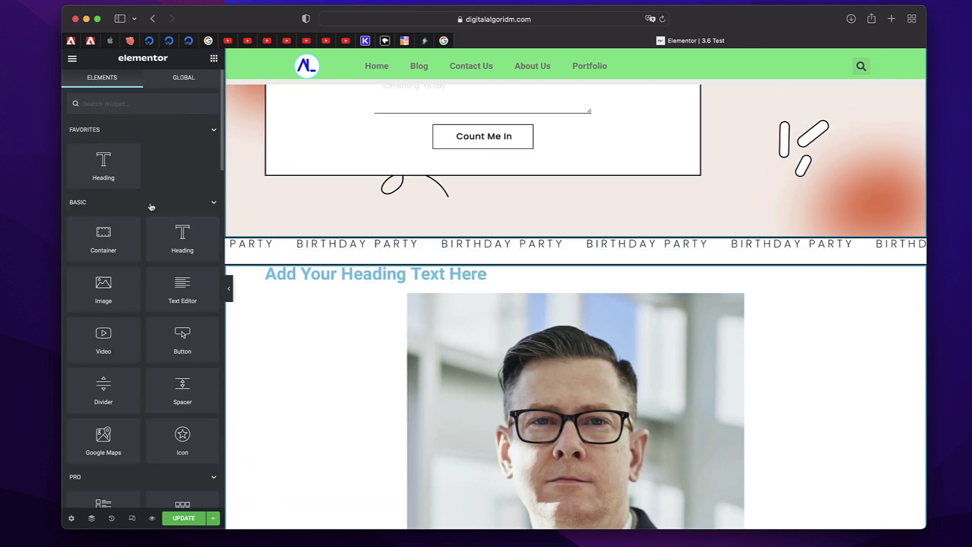
scroll(143, 316, down, 3)
drag(182, 250, 152, 172)
scroll(358, 238, up, 5)
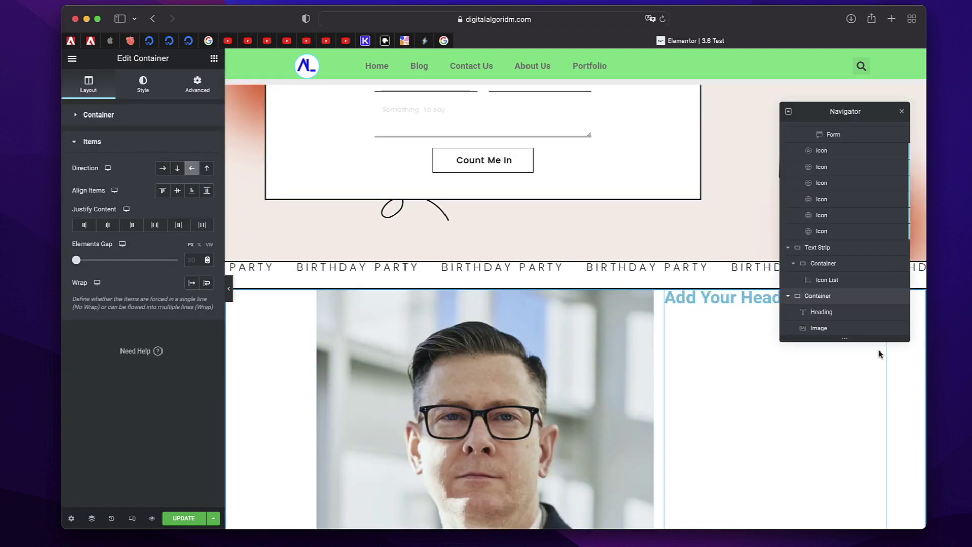
scroll(658, 392, down, 7)
scroll(658, 392, up, 3)
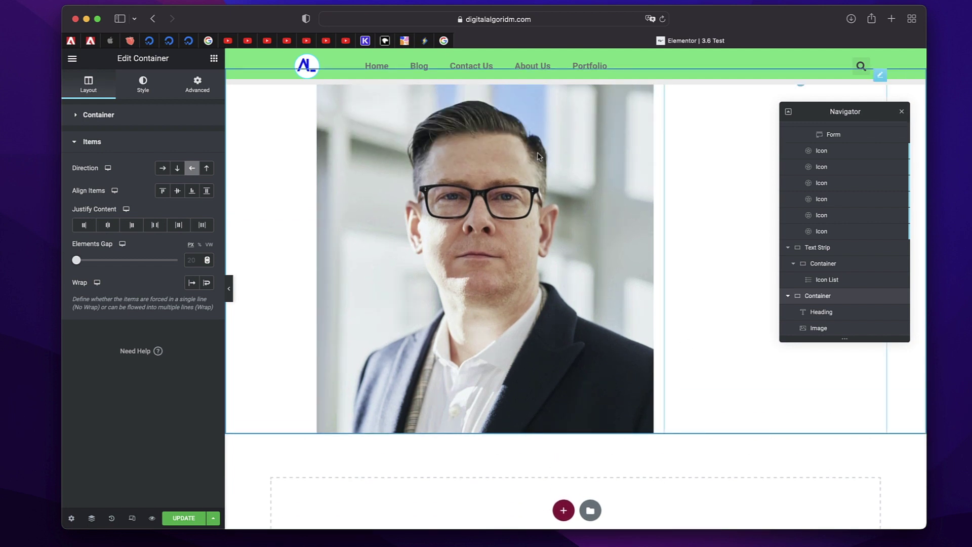
Step: Close the Navigator and try to place a Button widget under the heading beside the photo
click(901, 112)
scroll(658, 179, up, 1)
scroll(658, 178, up, 1)
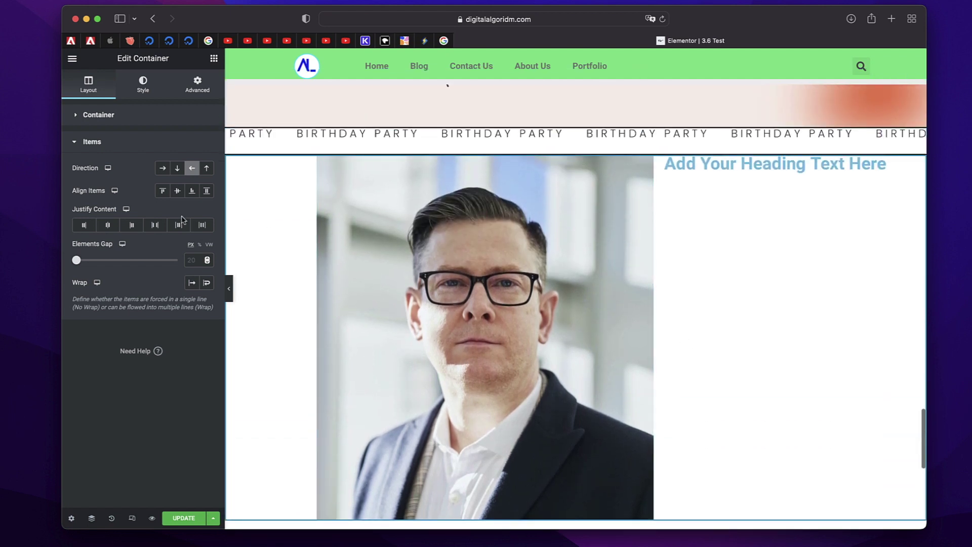
click(213, 59)
drag(181, 344, 806, 270)
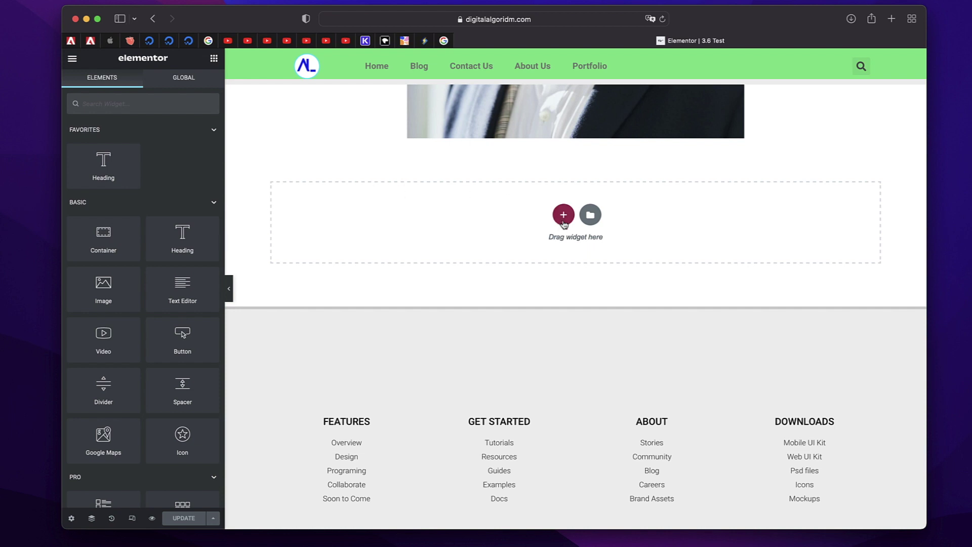
Step: Add a new container below the photo container and place an Icon widget inside it
click(562, 216)
click(411, 237)
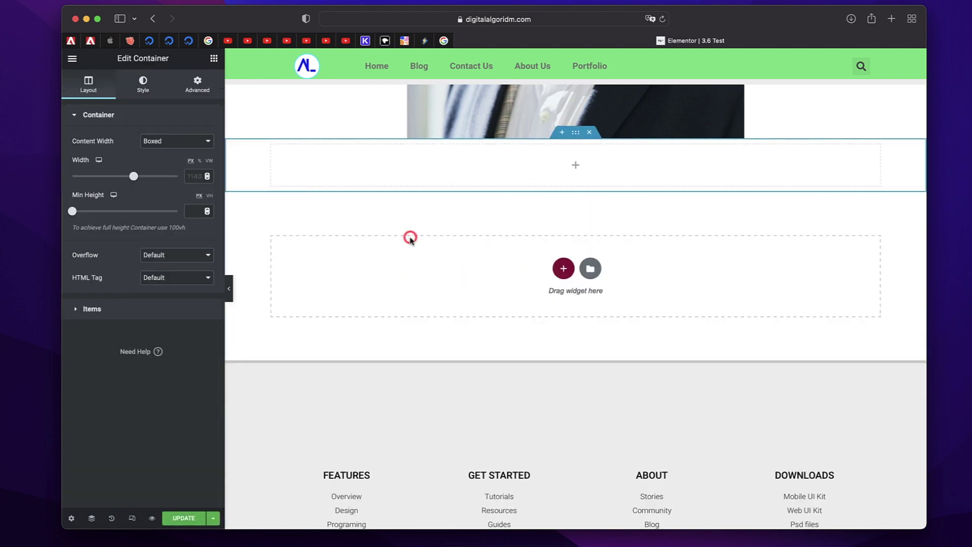
click(214, 58)
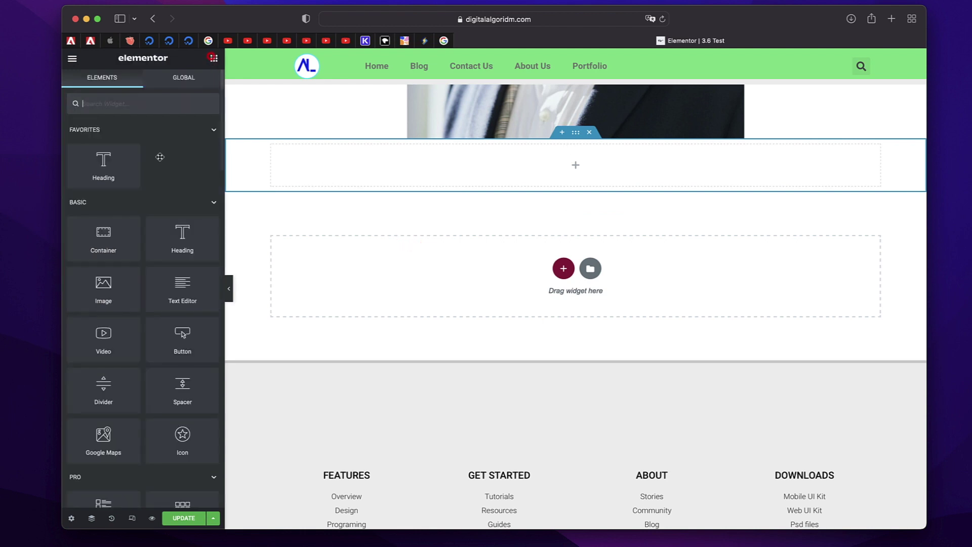
drag(185, 431, 589, 156)
Step: Duplicate the star icon to make three and insert a Heading widget between the first and second stars
right_click(589, 156)
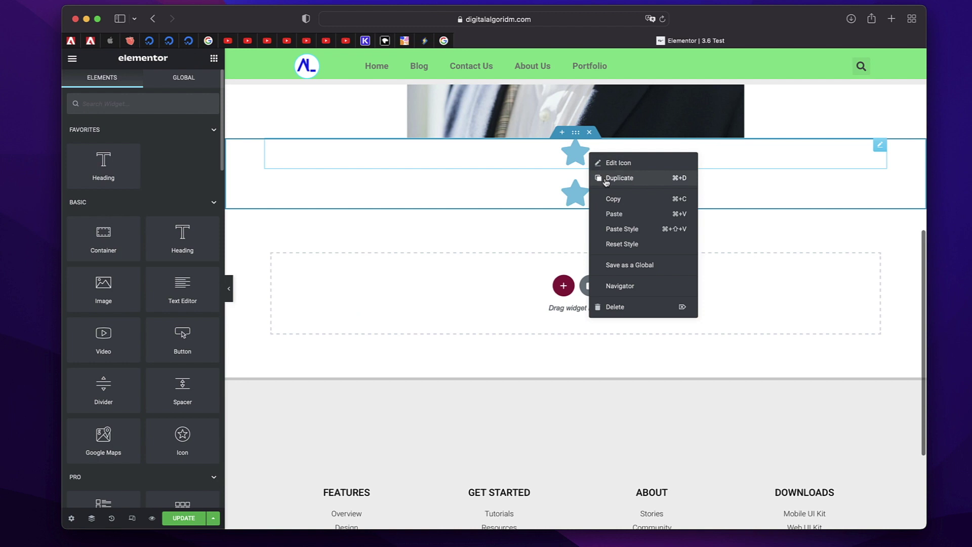
click(605, 179)
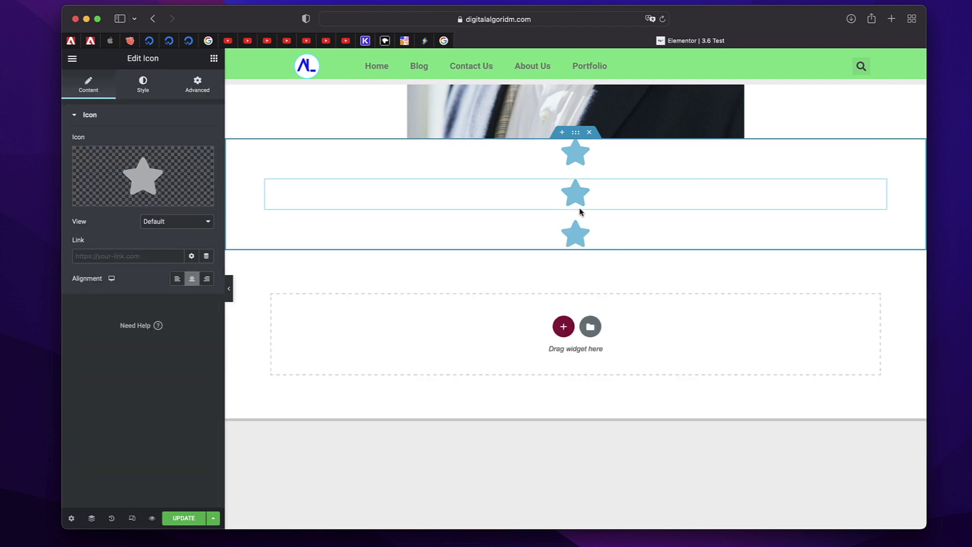
click(214, 58)
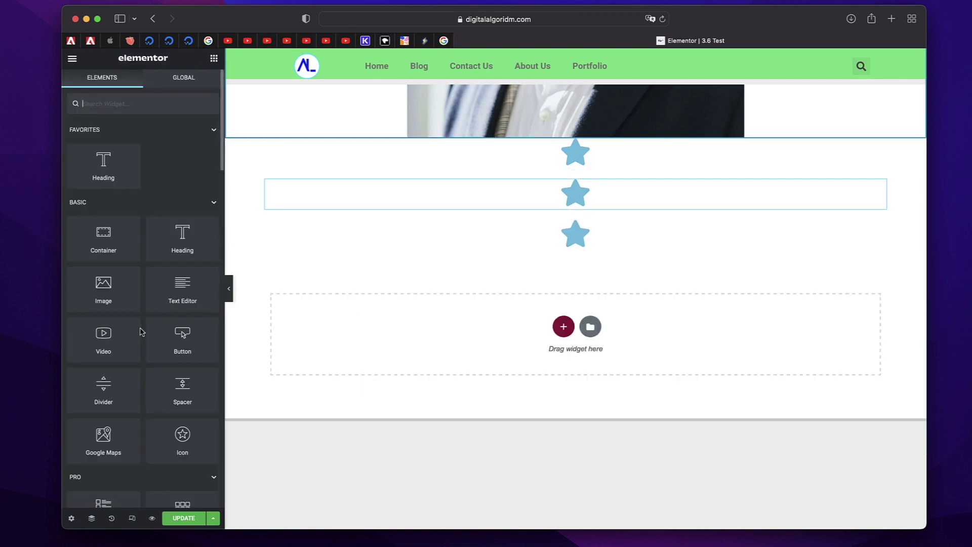
drag(175, 248, 574, 189)
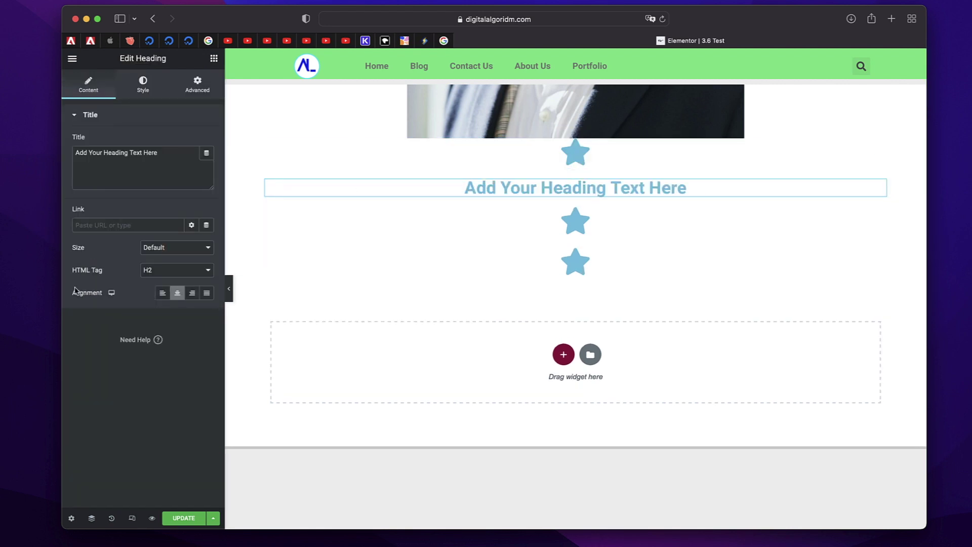
Step: Try the Reversed Row, Reversed Column and Row item directions on the stars container and settle on Column
click(575, 132)
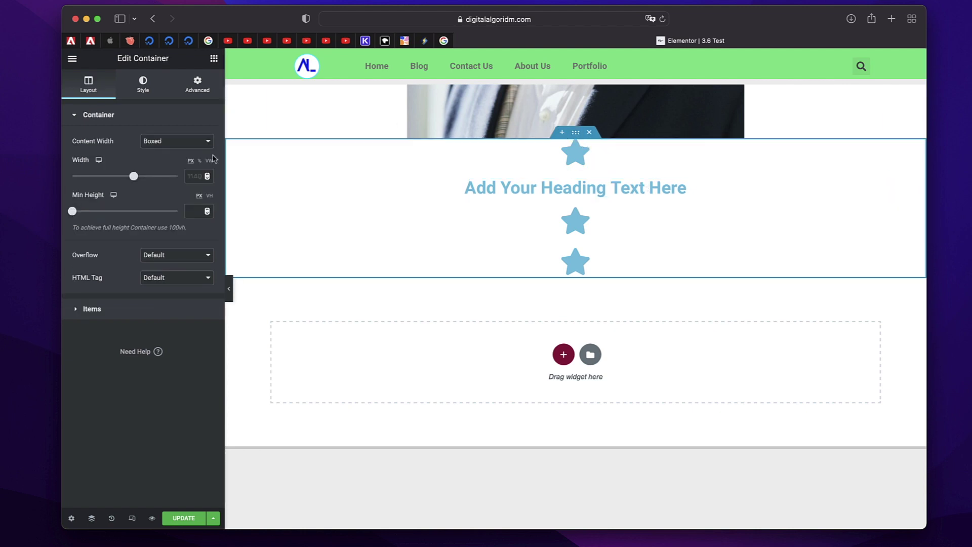
click(111, 315)
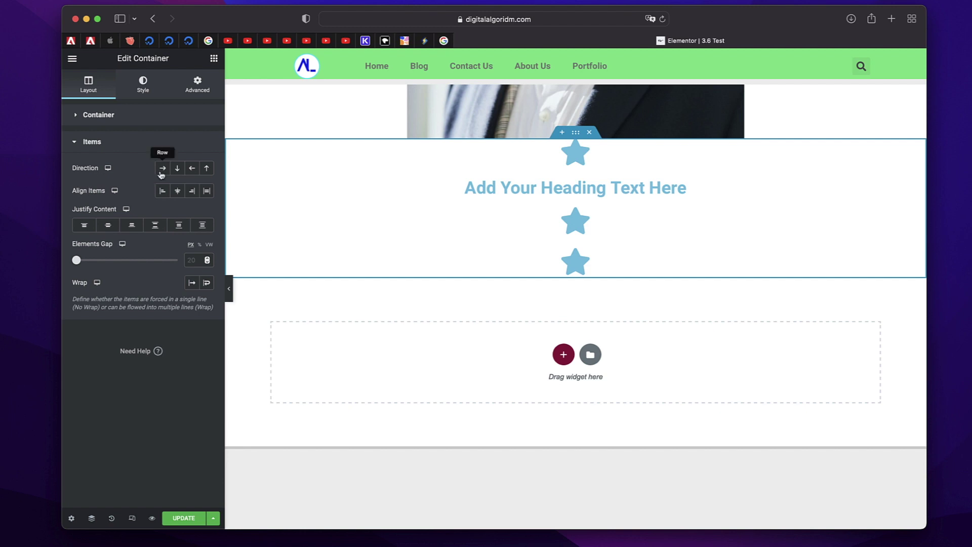
click(178, 168)
click(193, 172)
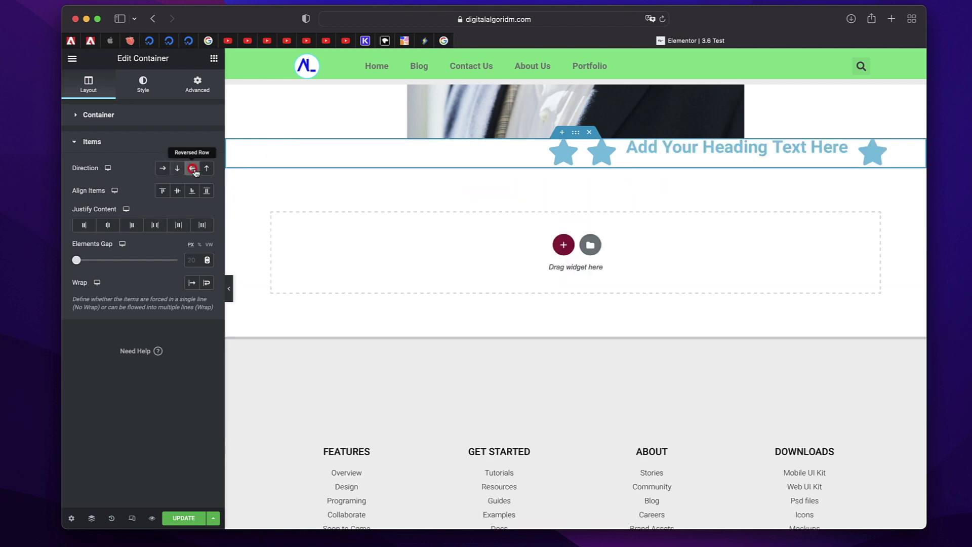
click(206, 168)
click(178, 168)
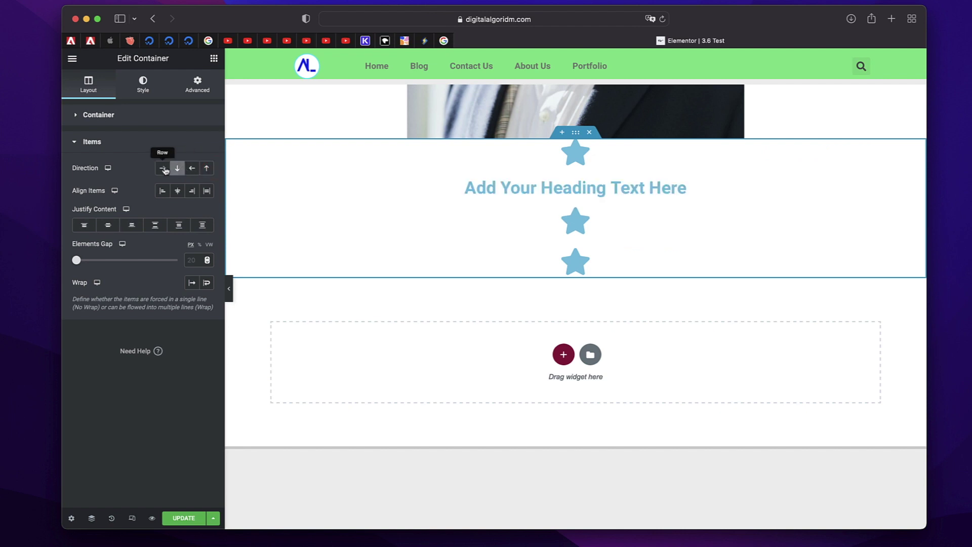
click(163, 169)
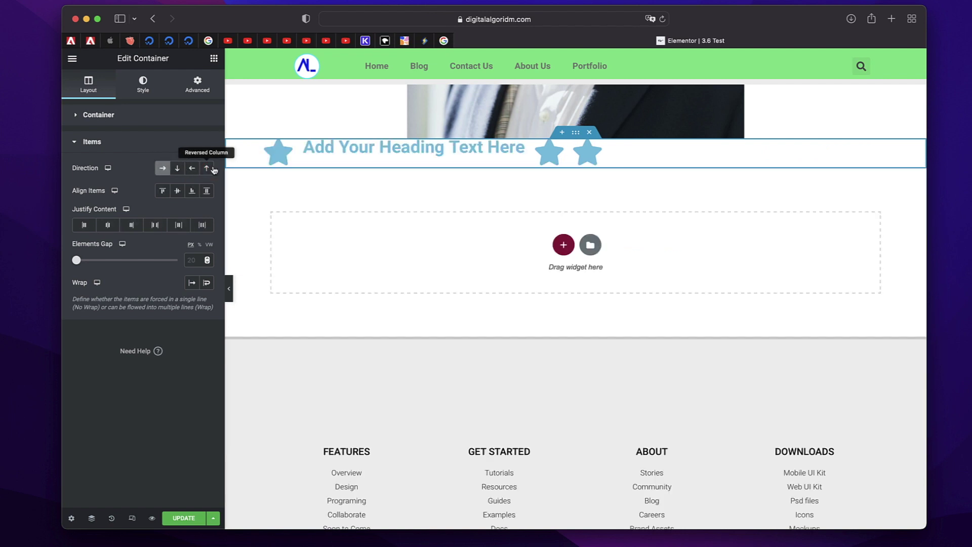
click(175, 169)
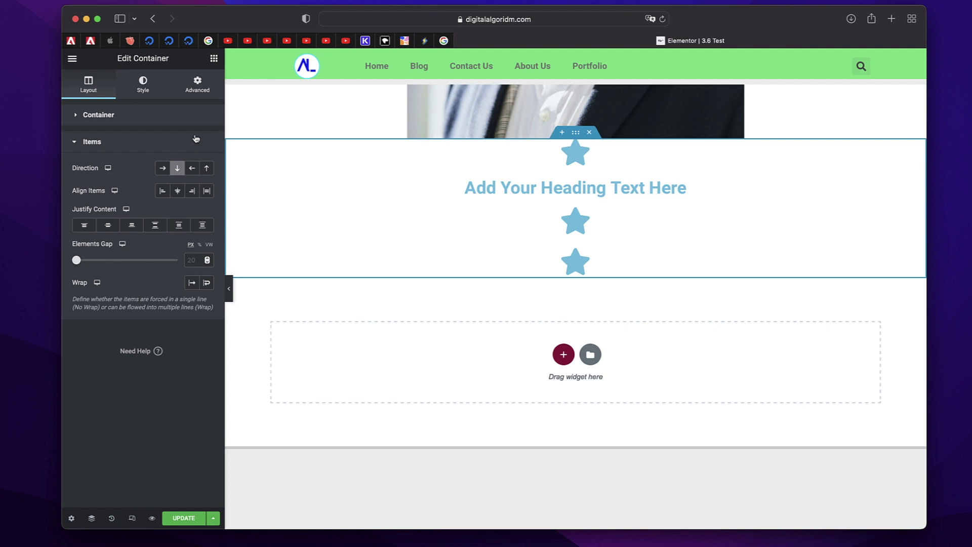
click(108, 168)
Step: Try Align Items on the stars container with Flex Start, Flex End, Center and Stretch
click(162, 191)
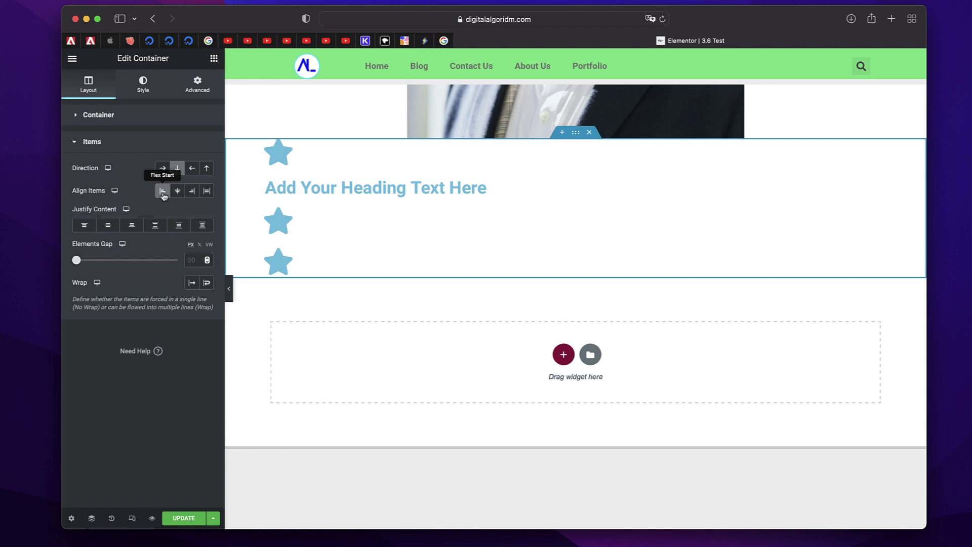
click(179, 171)
mouse_move(286, 147)
click(189, 194)
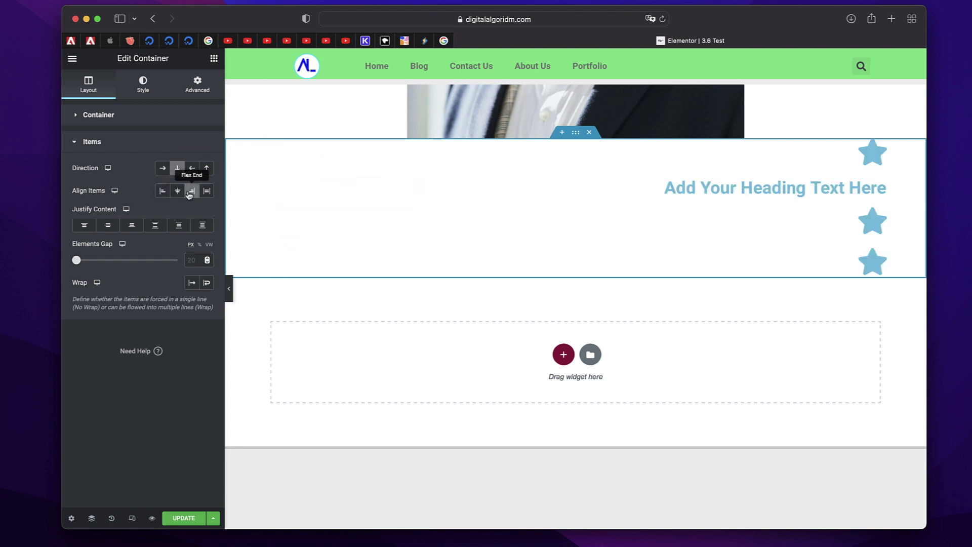
click(177, 191)
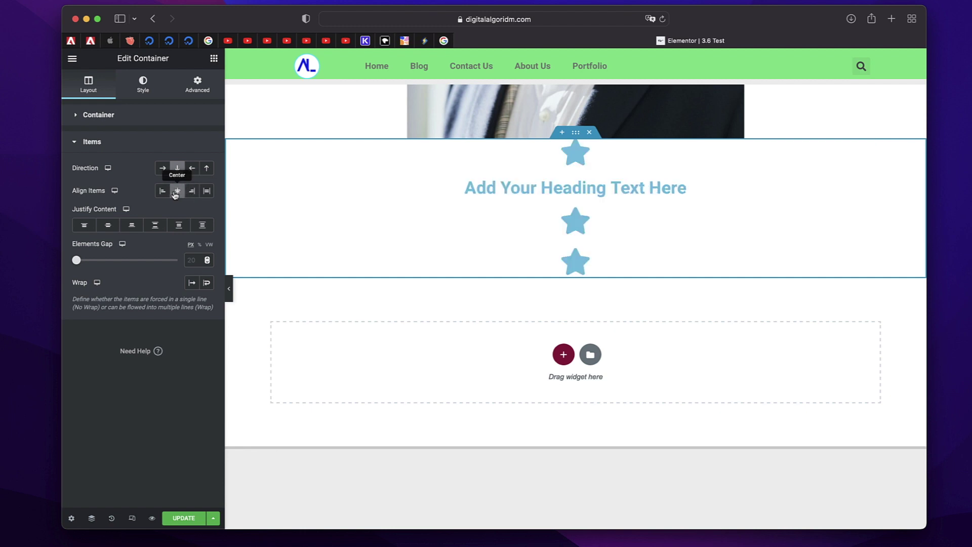
click(192, 192)
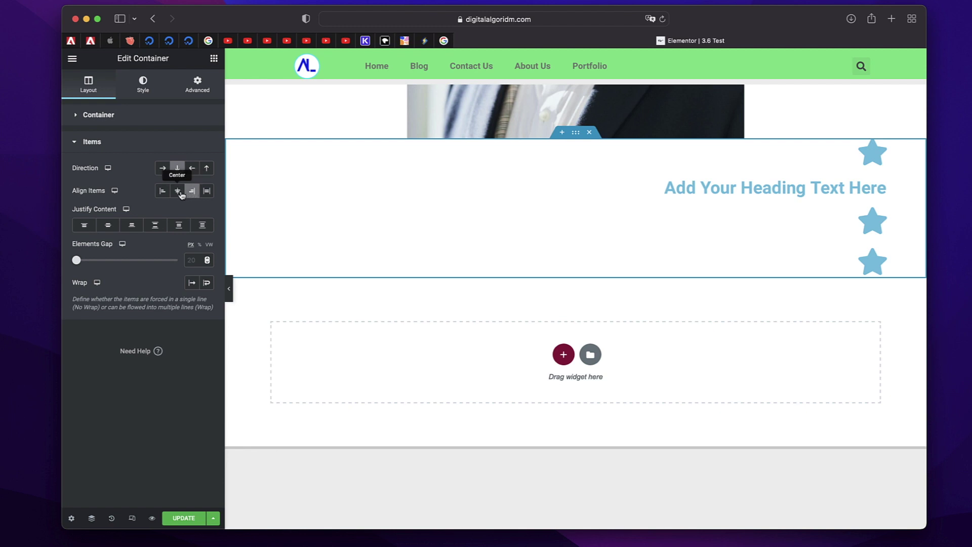
click(205, 192)
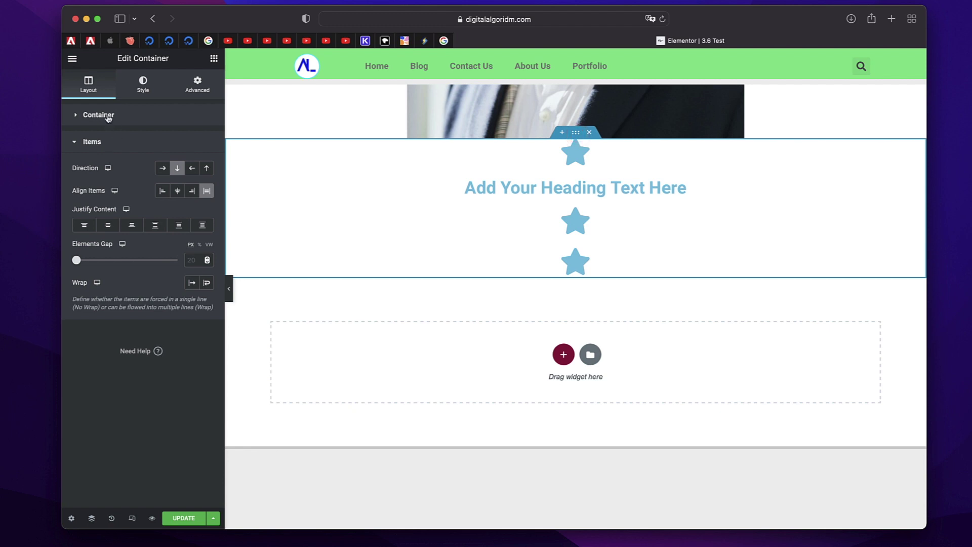
Step: Set the stars container's minimum height to 573 px, and set both Justify Content and Align Items to Center
drag(74, 213, 116, 216)
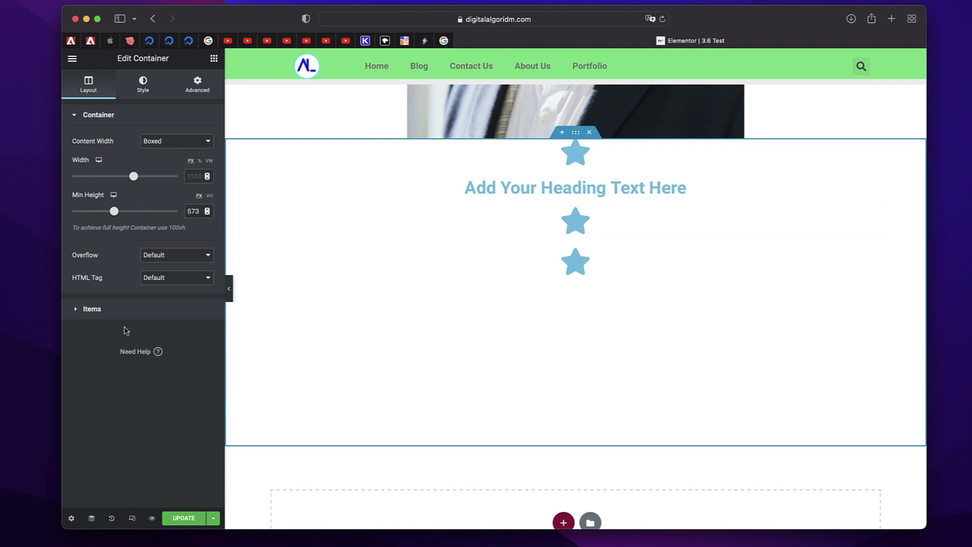
click(103, 317)
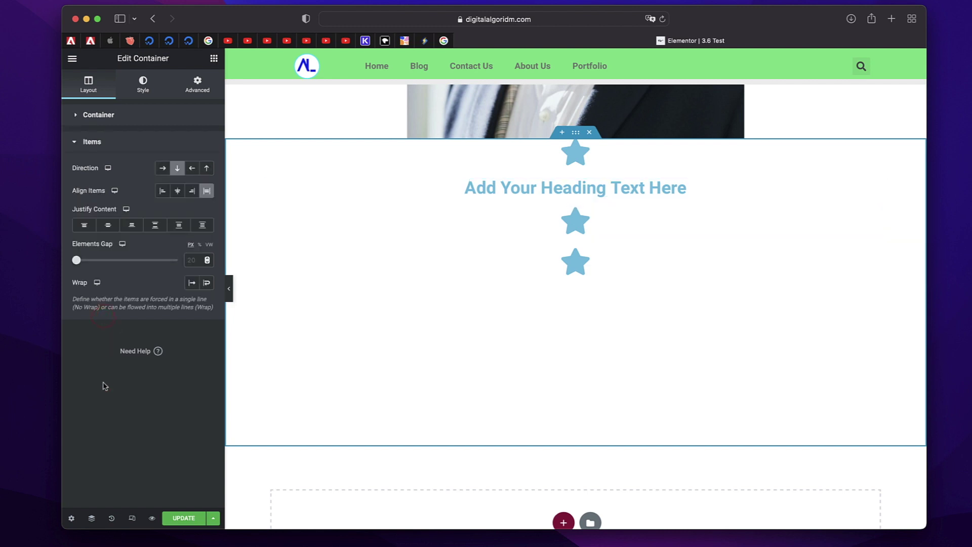
click(85, 225)
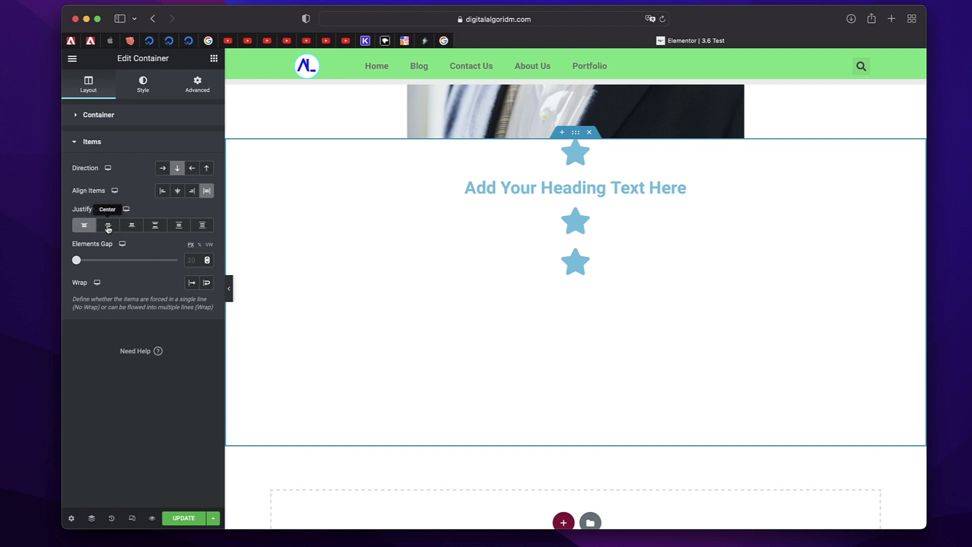
click(107, 227)
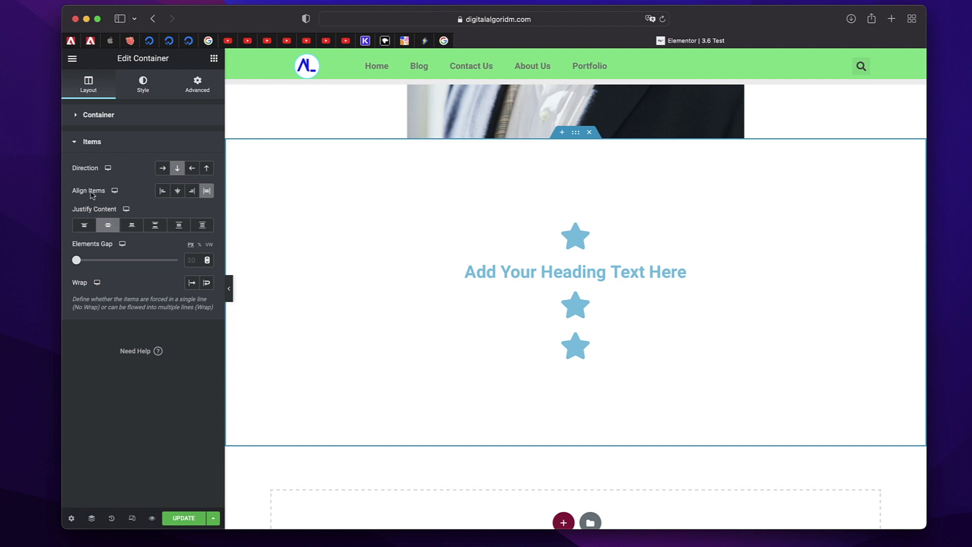
click(177, 191)
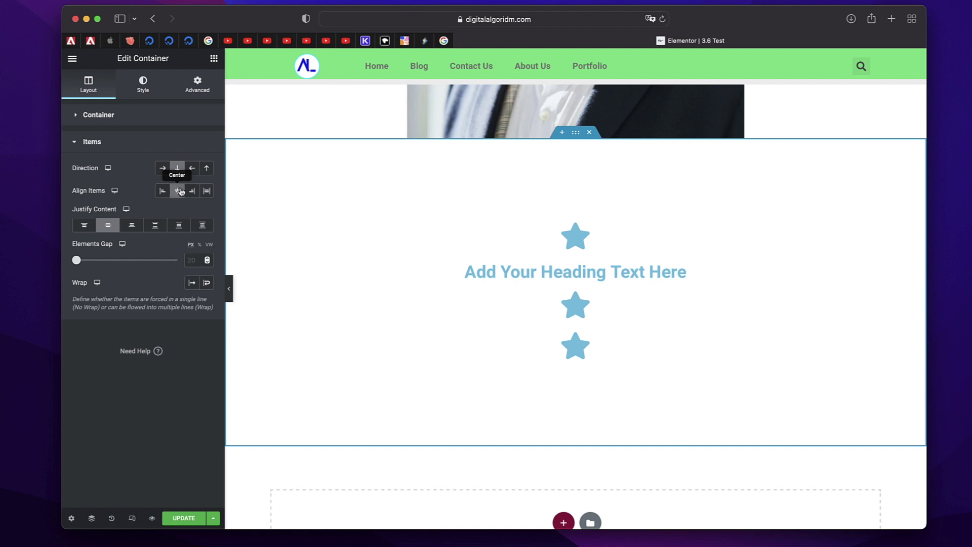
Step: Try Align Items on the stars container with Flex End, Stretch and Flex Start, then undo back to Center
click(197, 194)
click(207, 192)
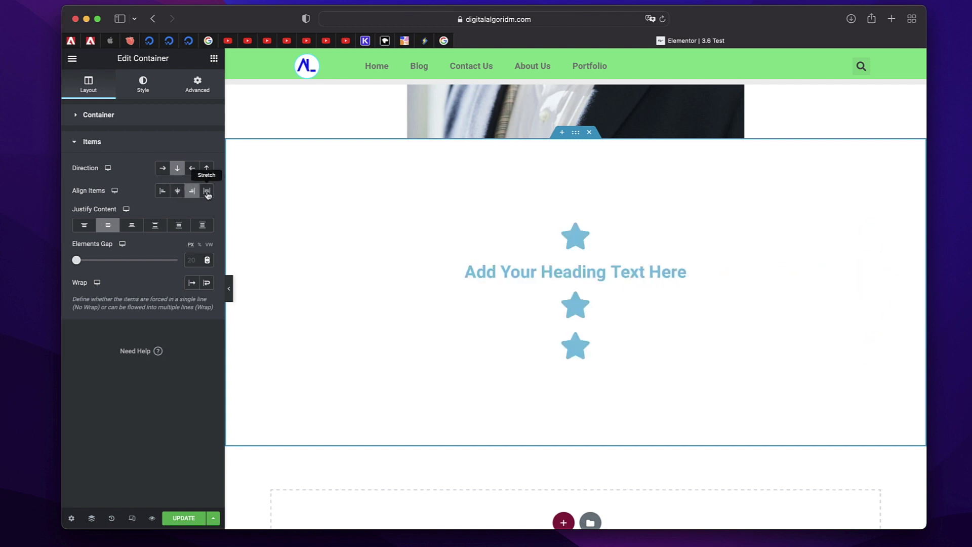
click(163, 190)
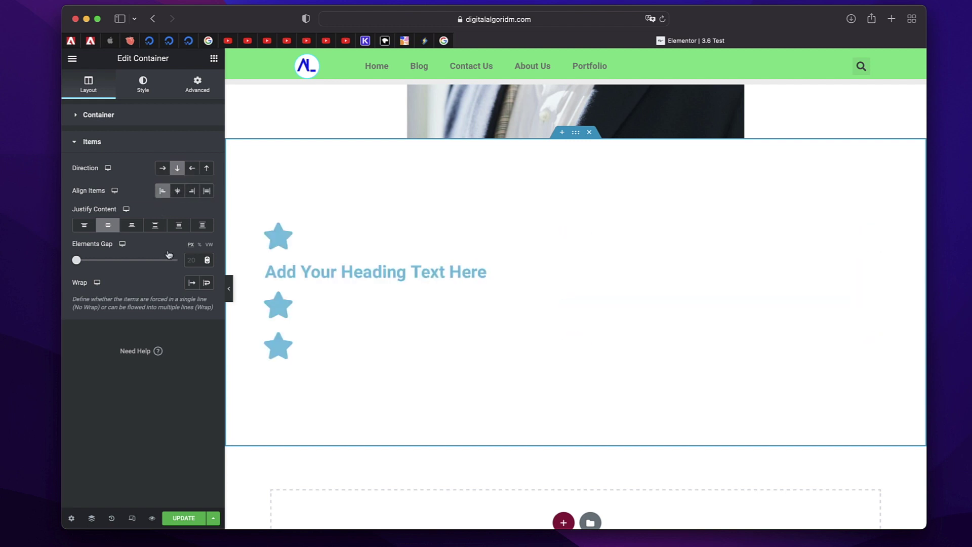
key(super+z)
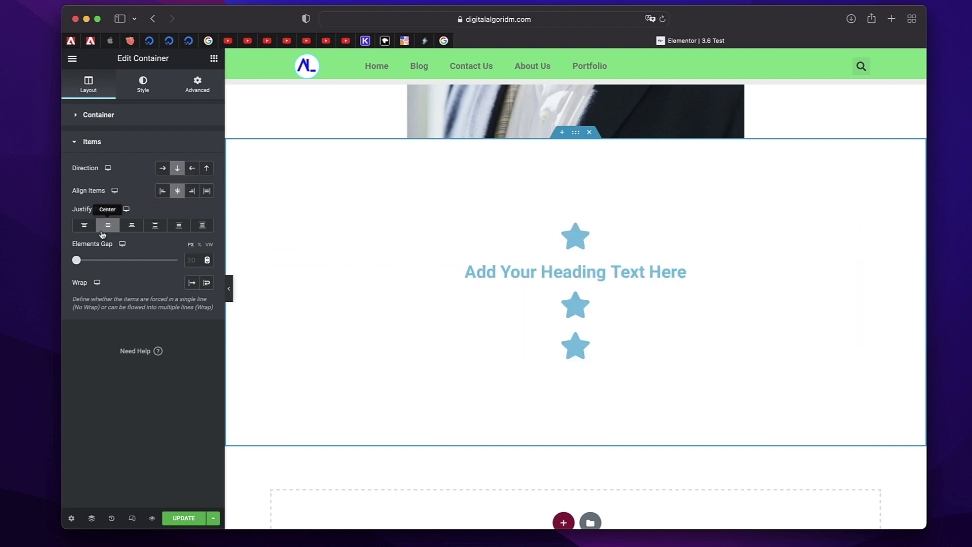
Step: Try Justify Content on the stars container with Flex End, Space Between and Space Evenly, and settle on Space Around
click(133, 225)
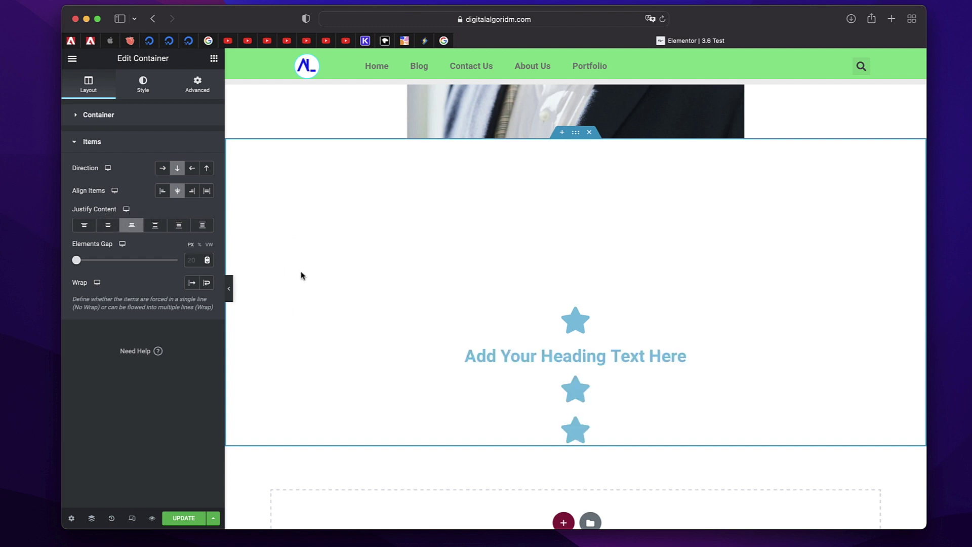
click(604, 227)
click(156, 226)
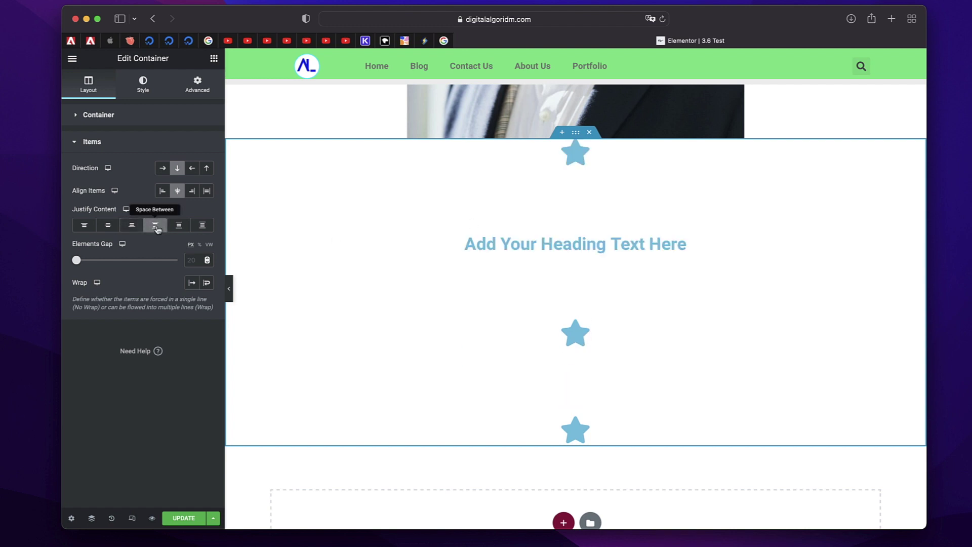
click(179, 226)
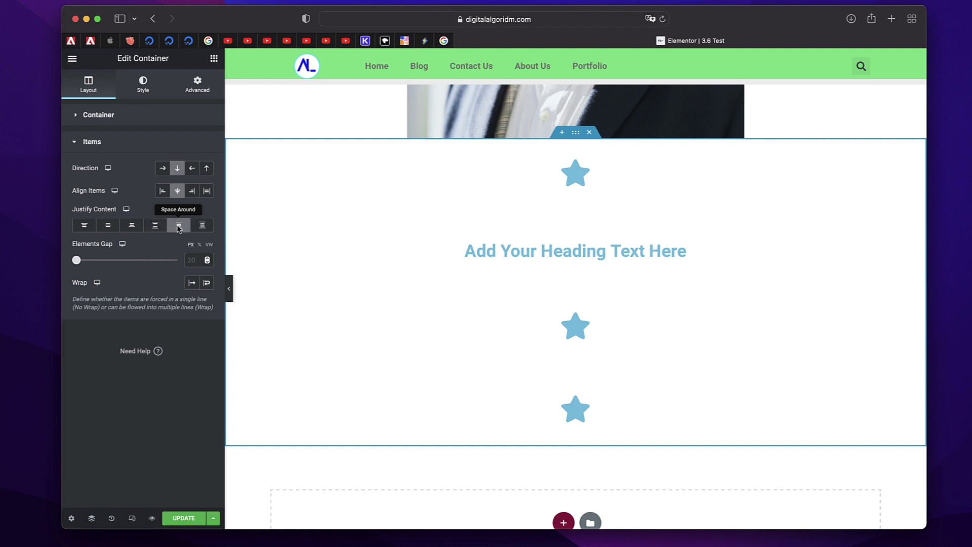
click(202, 227)
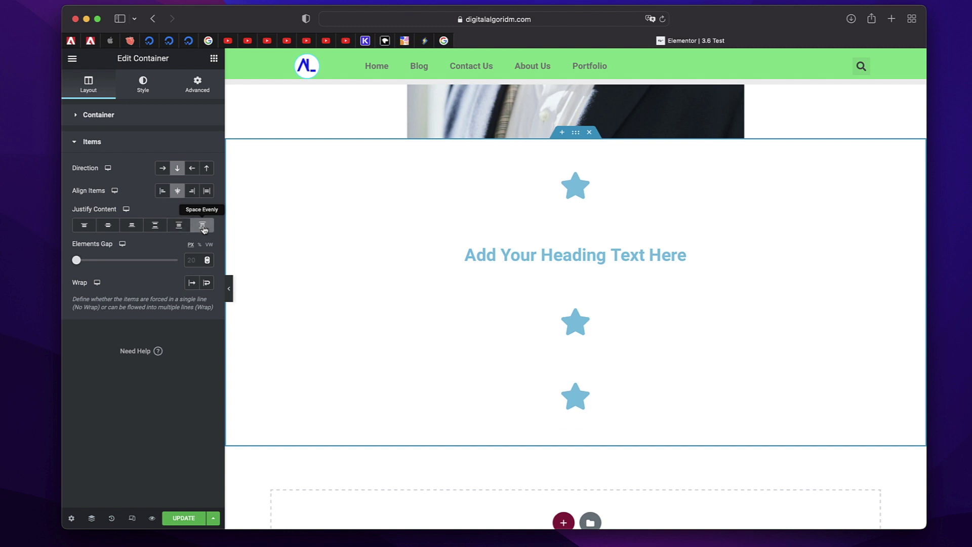
click(155, 227)
click(202, 225)
click(180, 224)
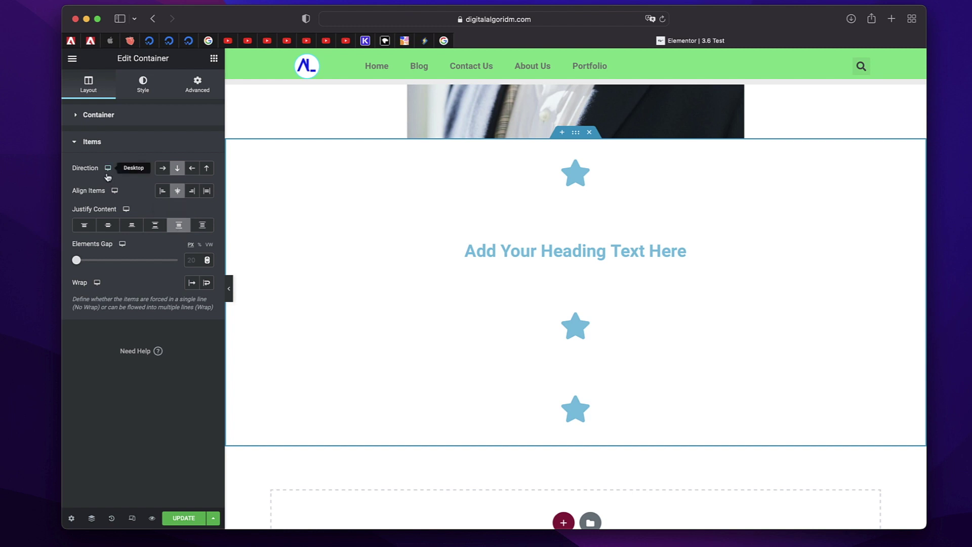
Step: Switch the stars container's direction to Row and try Align Items with Flex Start, Center and Flex End
click(161, 172)
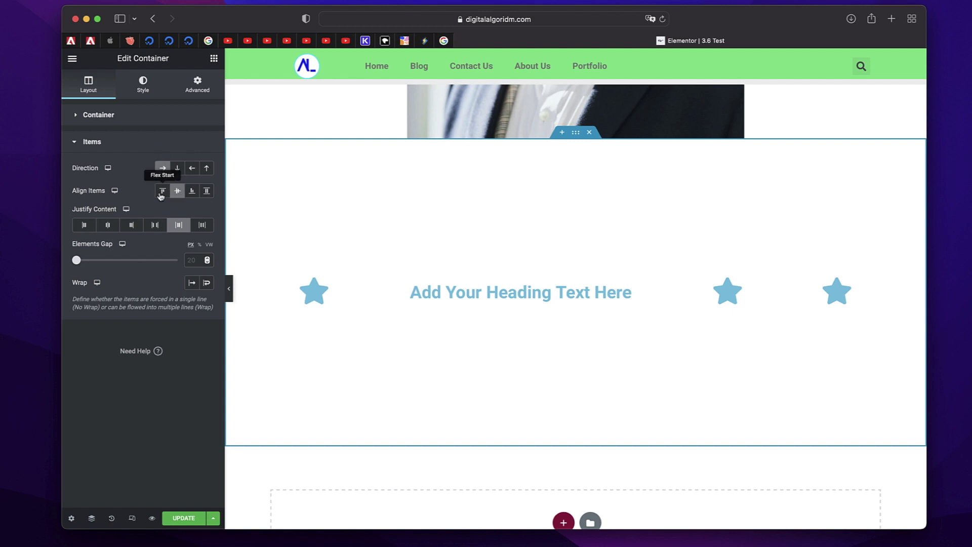
click(163, 192)
click(178, 191)
click(162, 191)
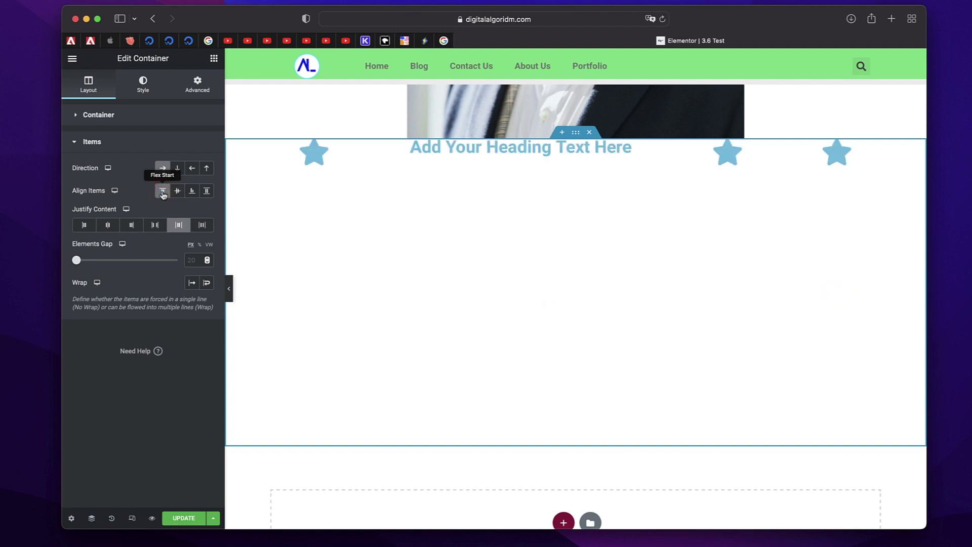
click(192, 191)
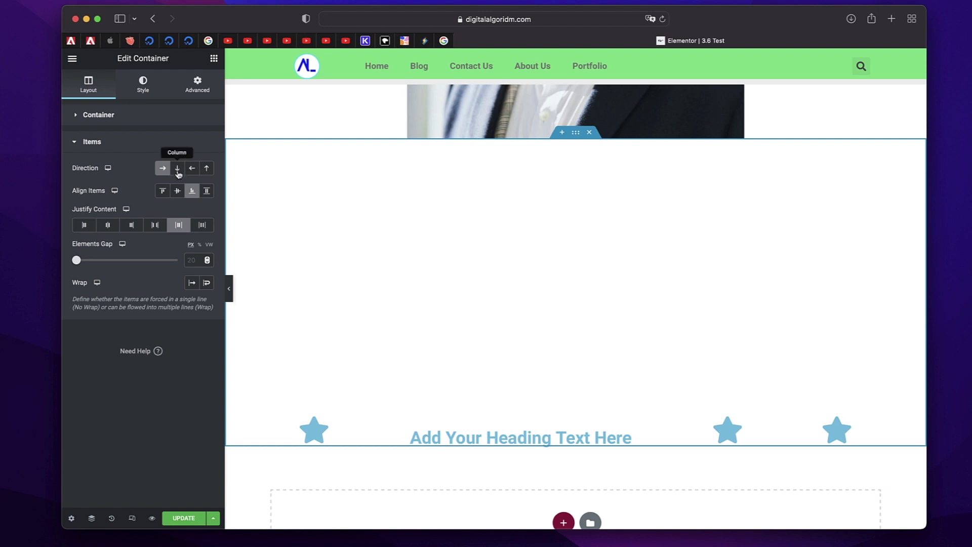
Step: Try every Justify Content option on the row of stars, from Flex Start to Space Evenly, and finish on Space Between
click(84, 226)
click(107, 226)
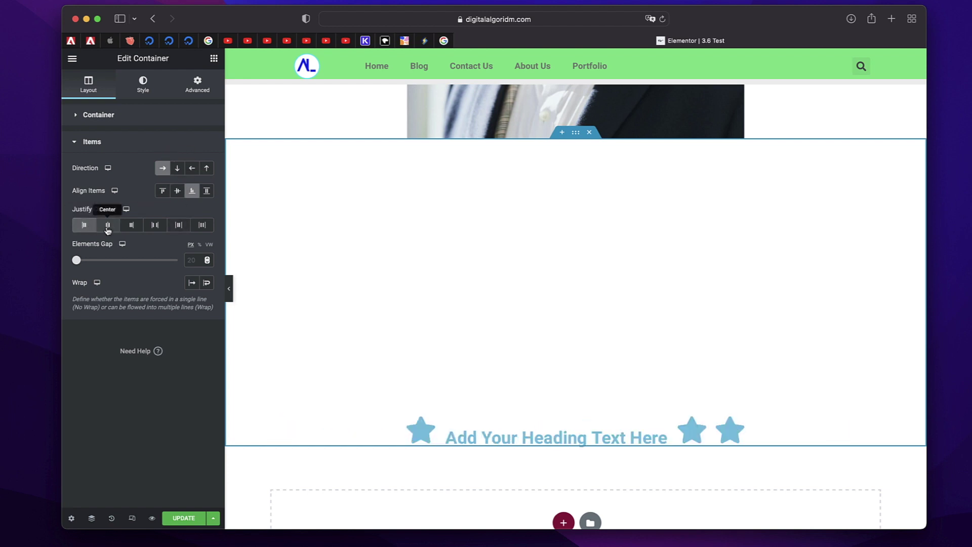
click(133, 226)
click(155, 226)
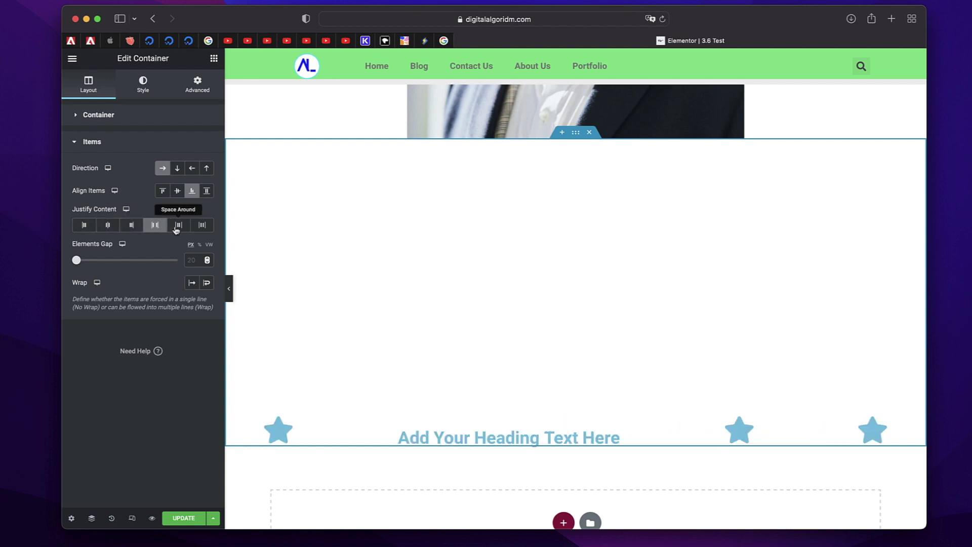
click(178, 227)
click(201, 224)
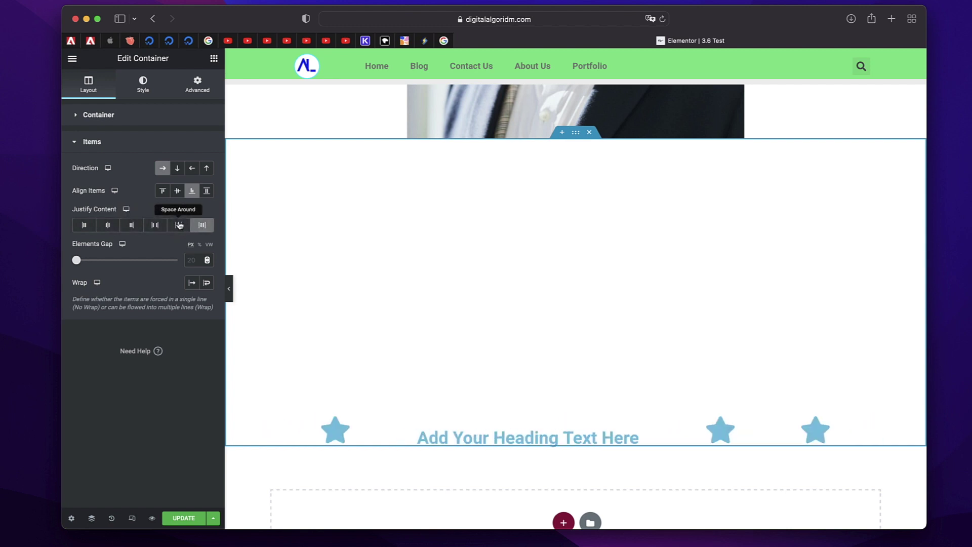
click(178, 225)
click(158, 225)
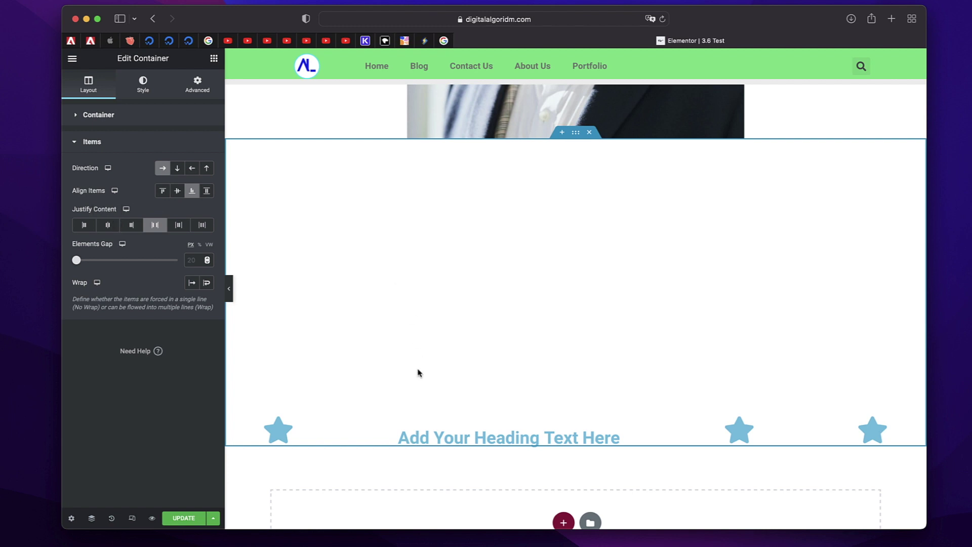
Step: Set the stars container's direction to Column, Align Items to Center and Justify Content to Space Around
click(177, 169)
click(177, 191)
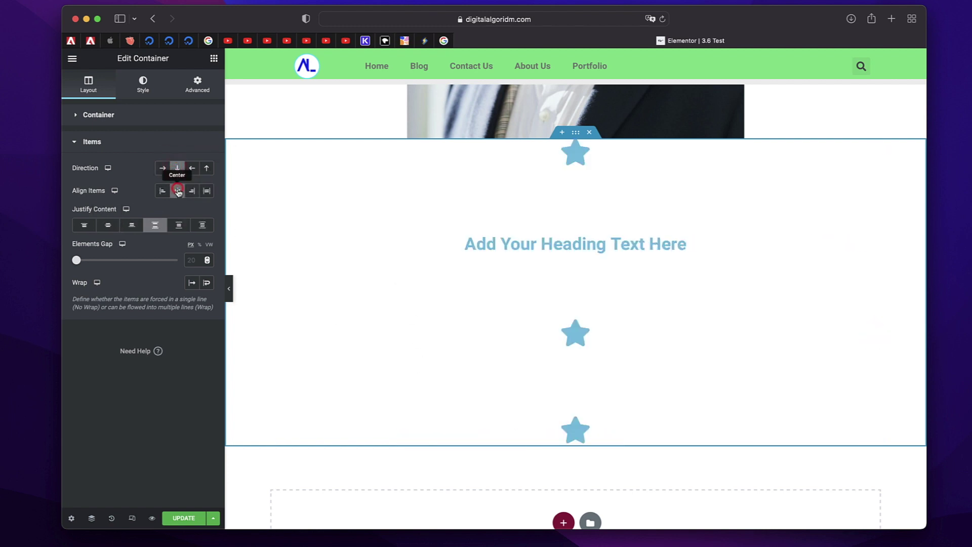
click(131, 225)
click(155, 228)
click(179, 226)
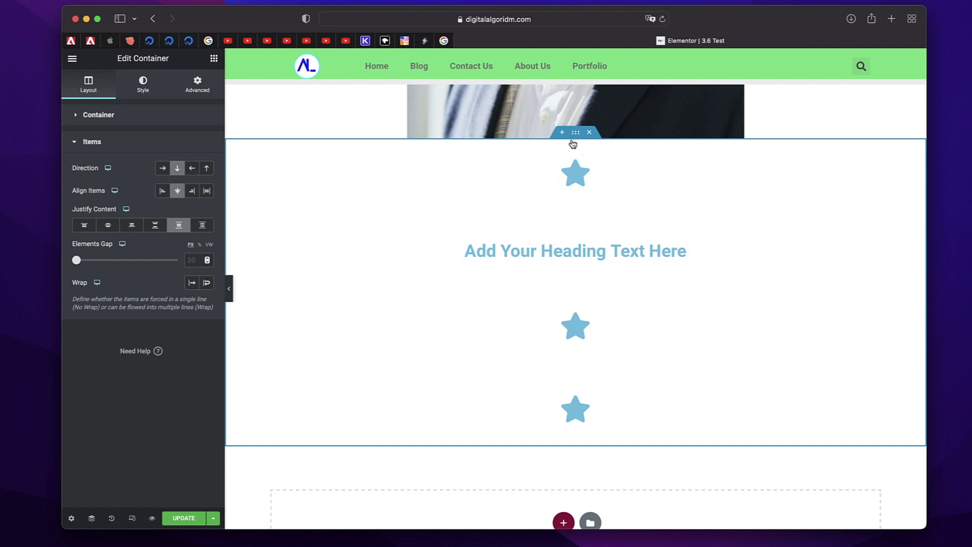
Step: Try the Wrap option on the stars container, turn it off again and collapse the Items settings
click(206, 281)
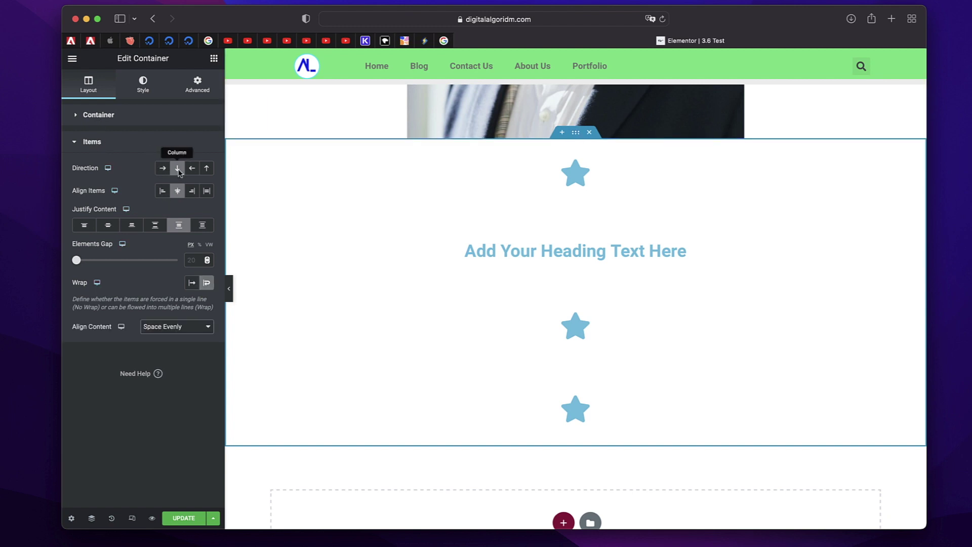
click(207, 282)
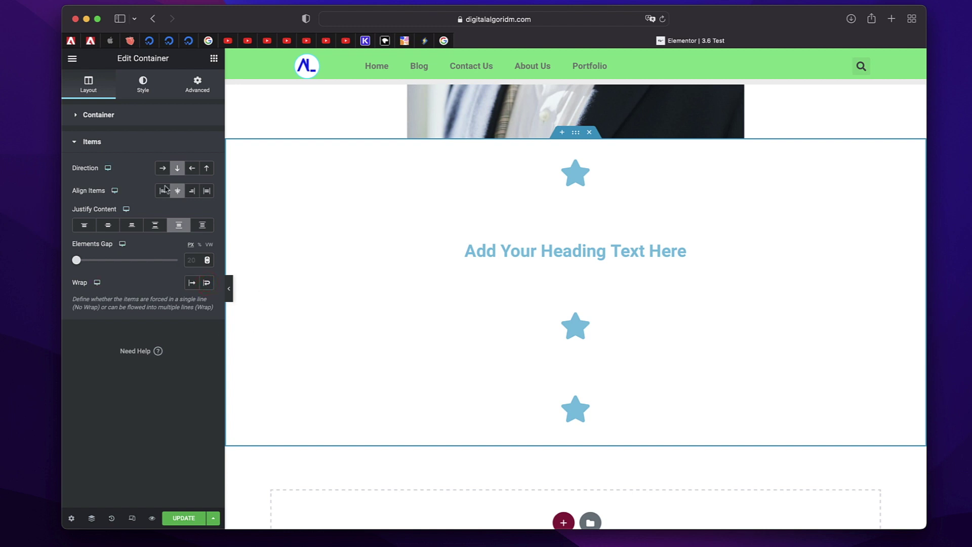
click(105, 137)
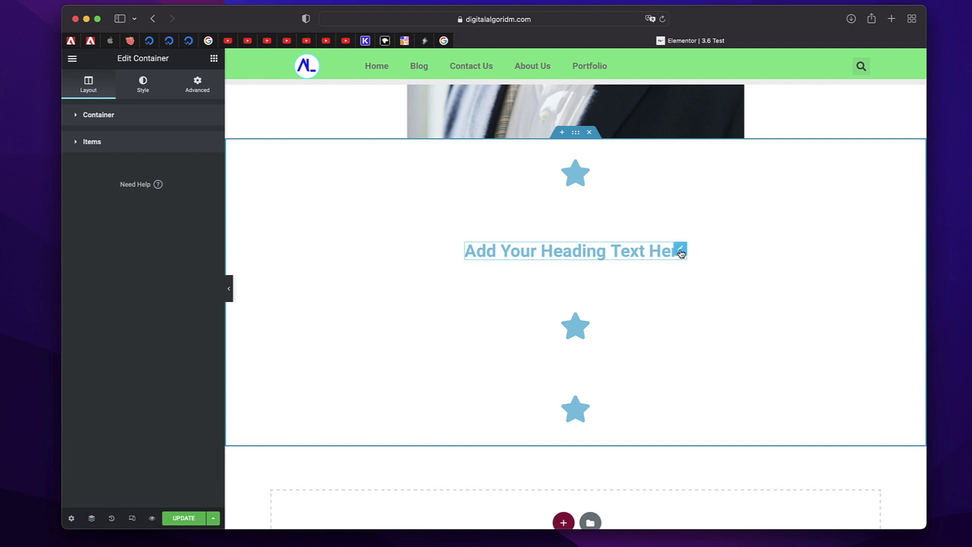
Step: In the heading's advanced layout settings, try Align Self with Center, Flex End and Stretch, and settle on Flex Start
click(681, 251)
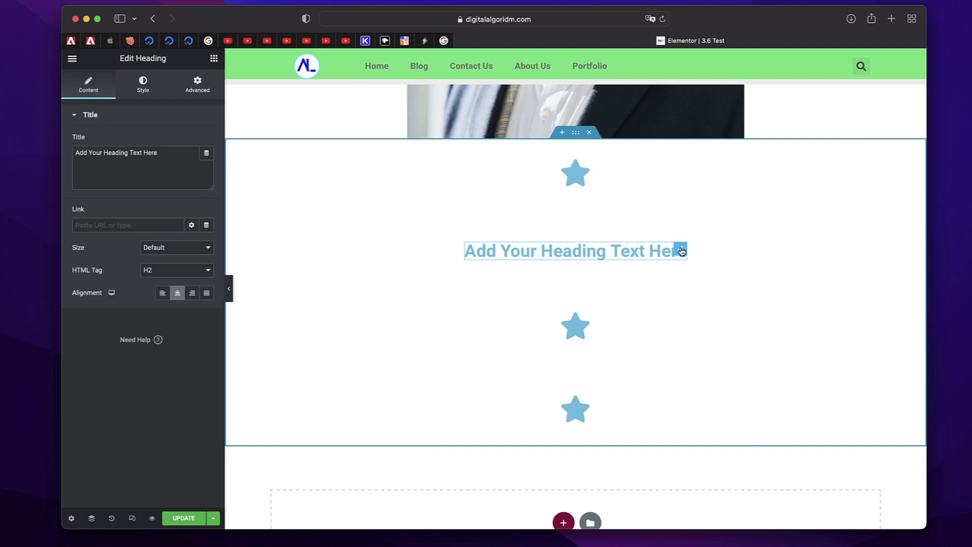
click(198, 91)
scroll(130, 291, down, 2)
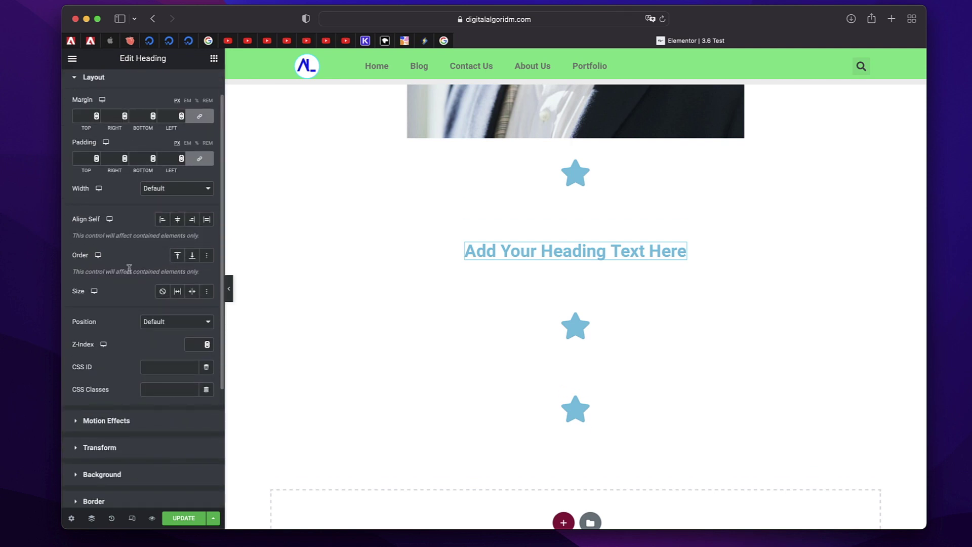
click(162, 220)
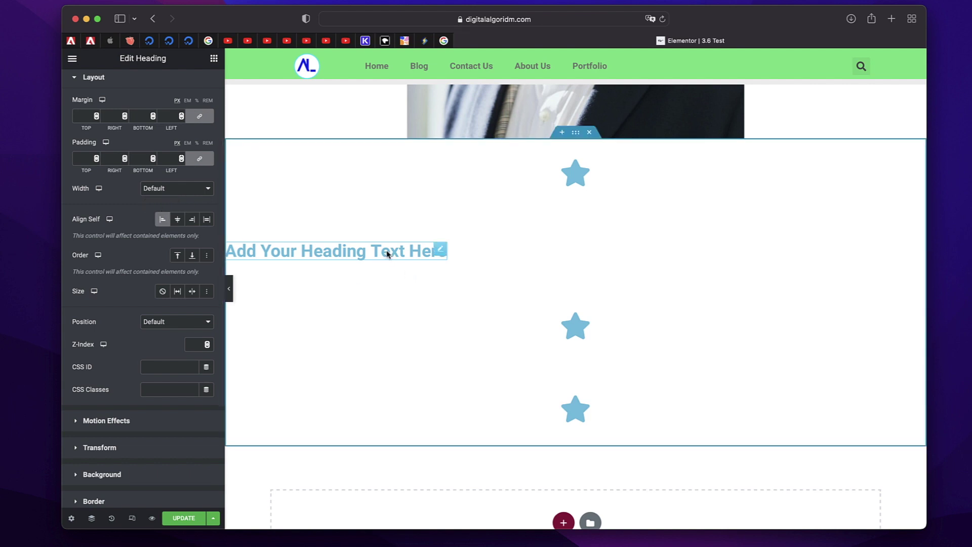
click(191, 221)
click(175, 221)
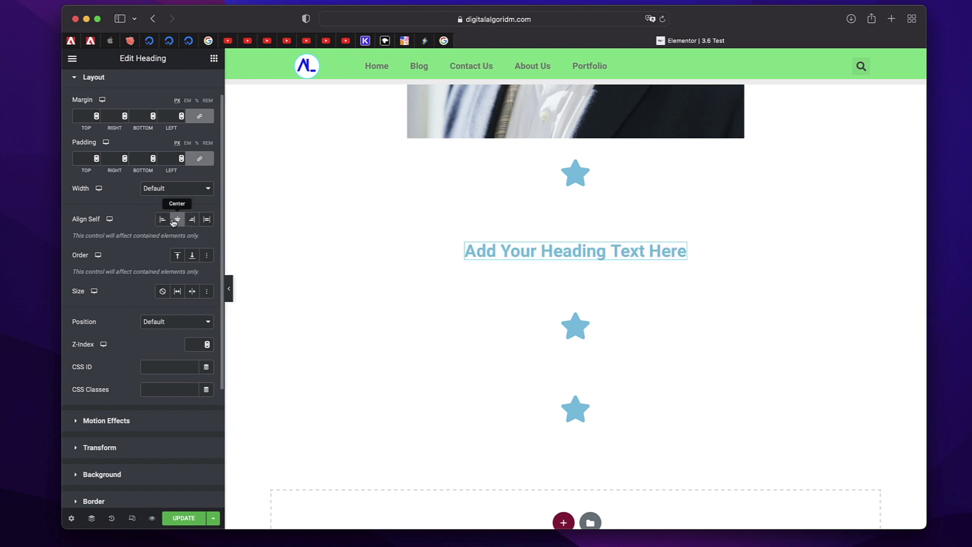
click(205, 223)
click(191, 221)
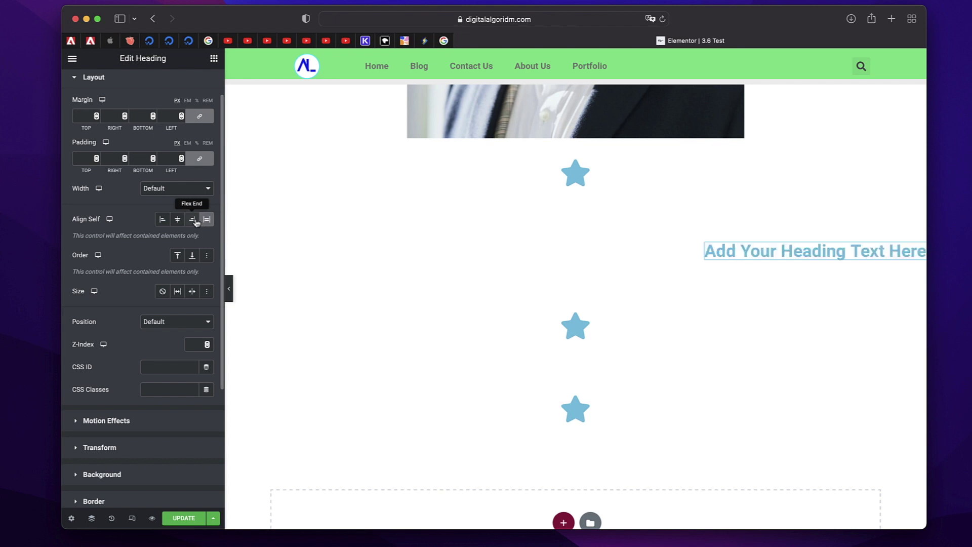
click(161, 220)
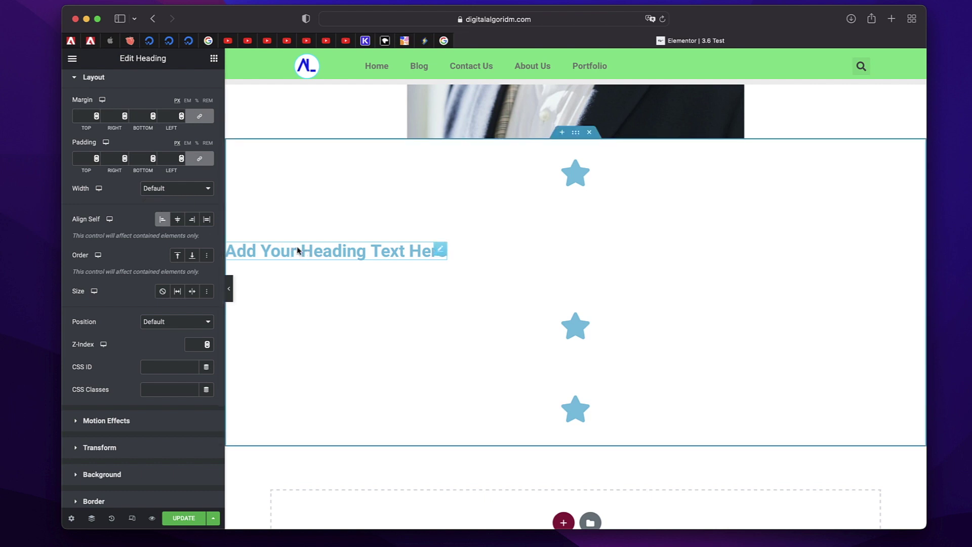
click(207, 220)
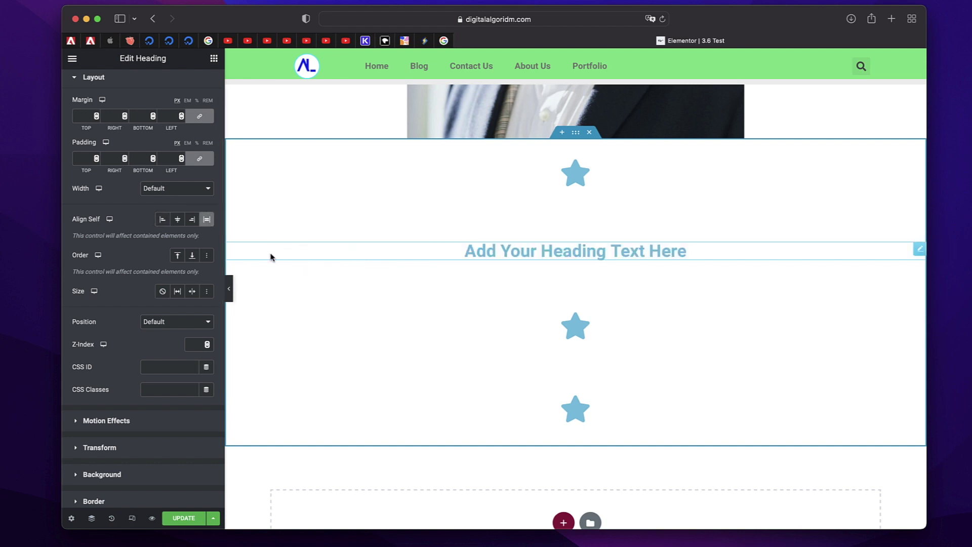
click(176, 220)
click(162, 220)
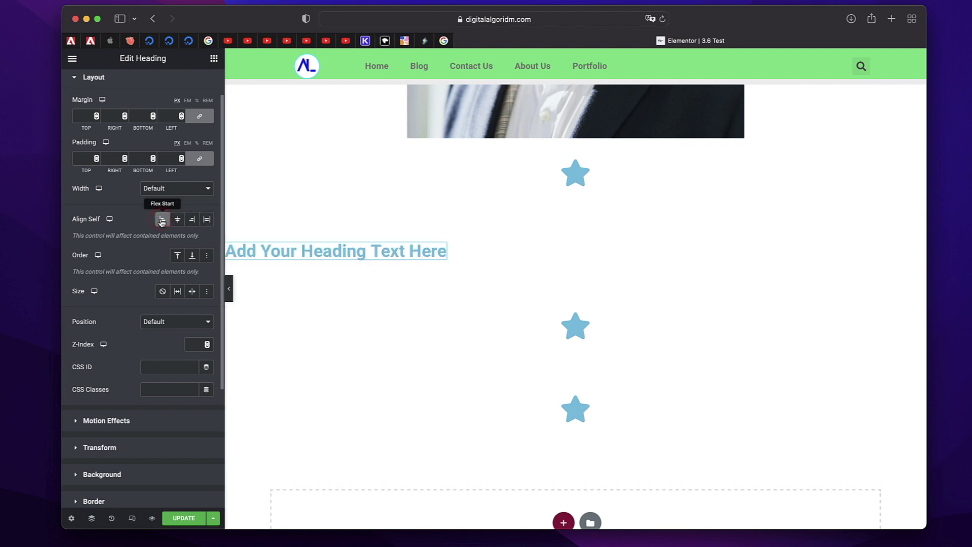
Step: Try the Start and End order options on the heading
click(179, 256)
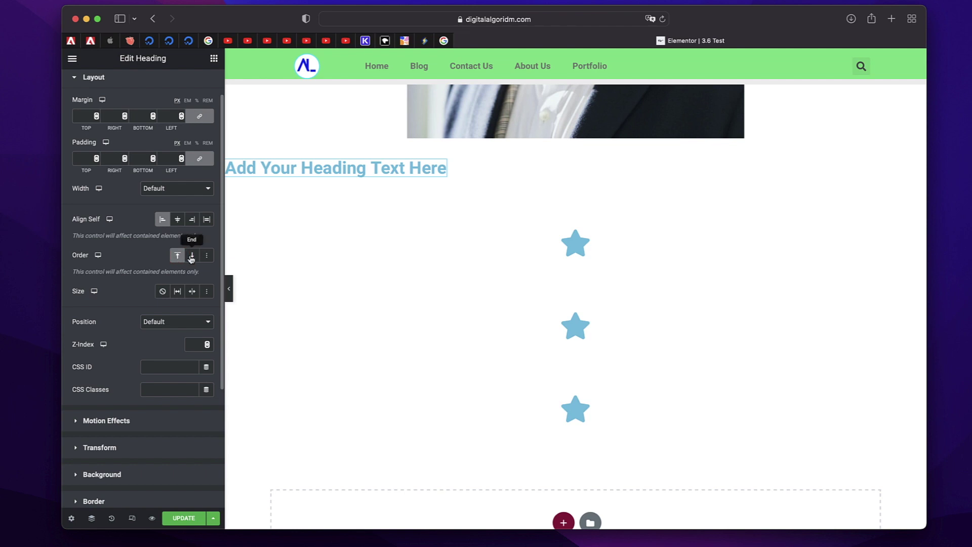
click(192, 256)
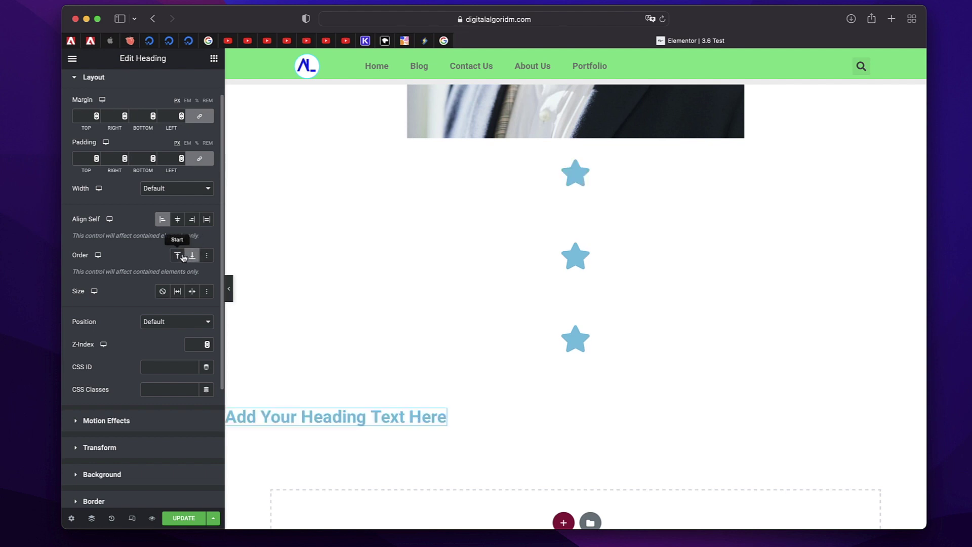
click(183, 256)
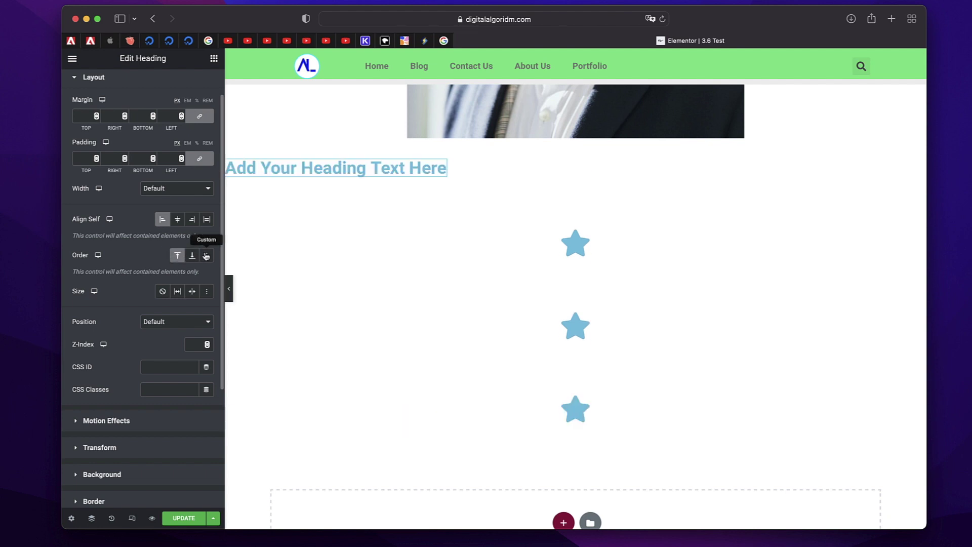
Step: Switch the heading's order to Custom, try a custom order of 4, and set it to 1
click(208, 255)
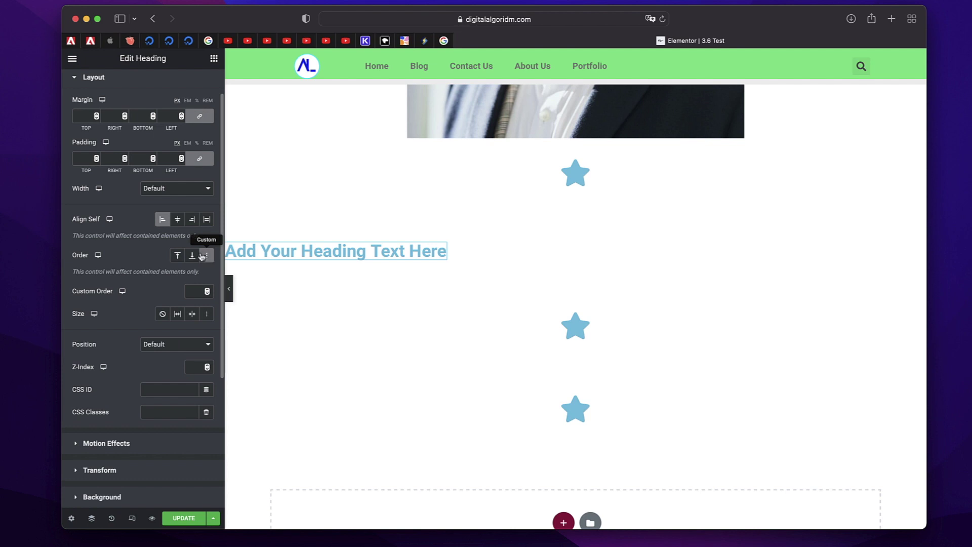
click(194, 289)
text(4)
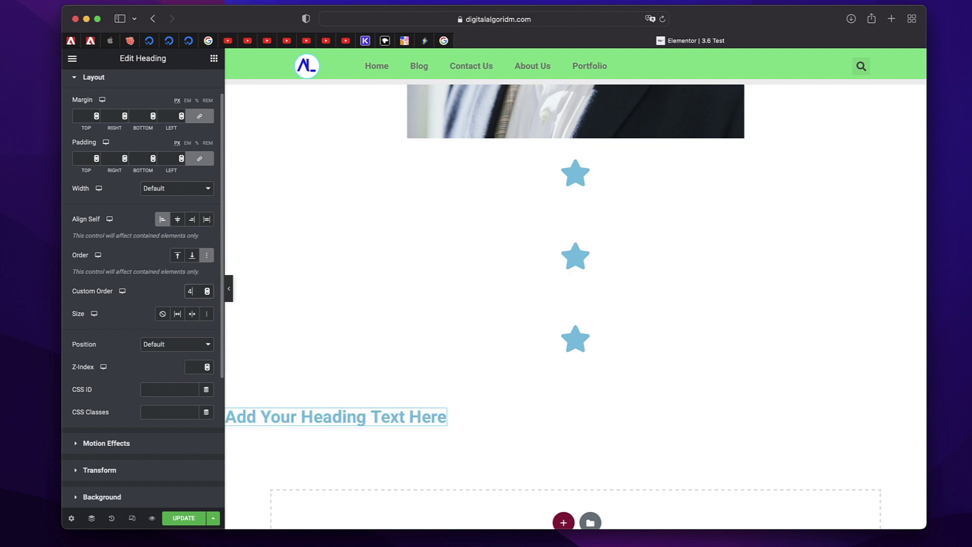
key(BackSpace)
text(1)
Step: Try the Grow and Shrink size options on the heading and select Custom size
click(175, 315)
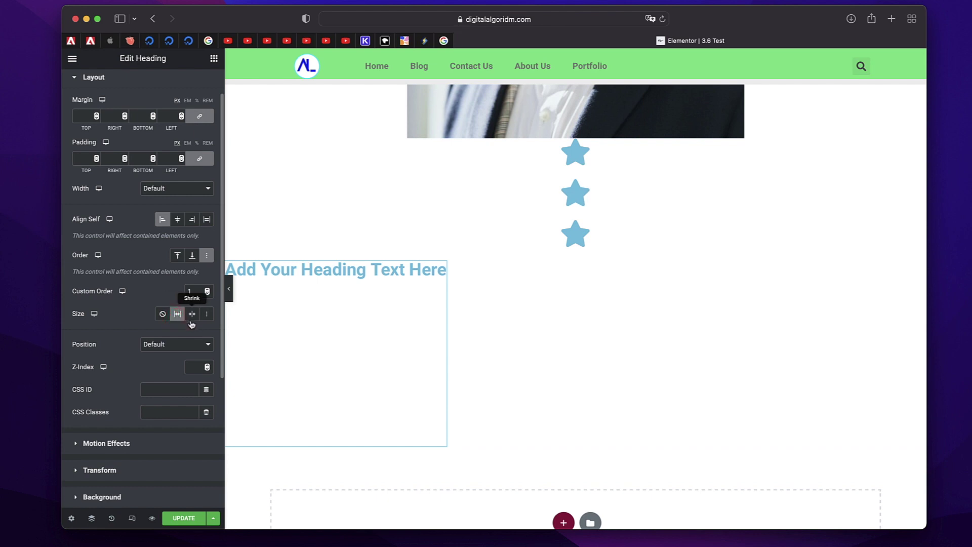
click(191, 314)
click(206, 315)
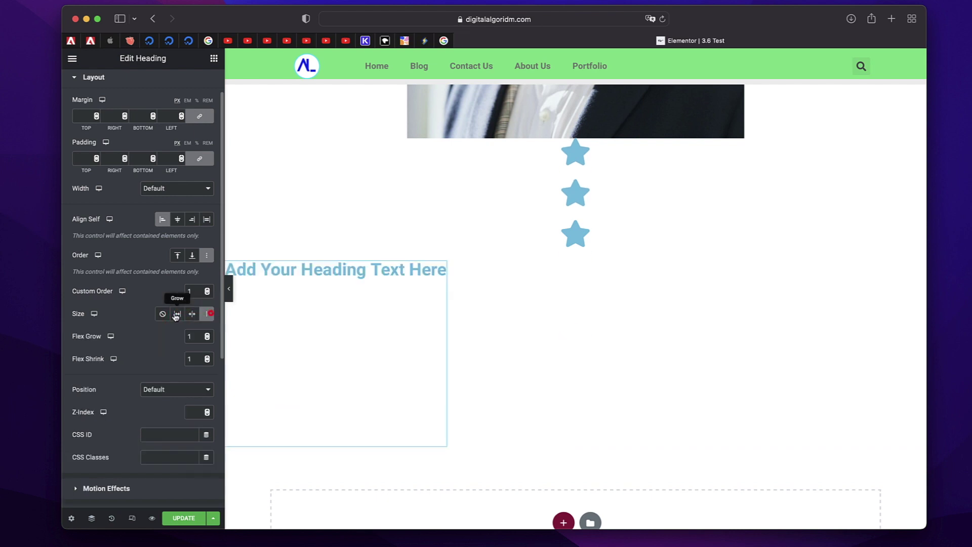
Step: Set the heading's size option to None and open its content settings
click(161, 315)
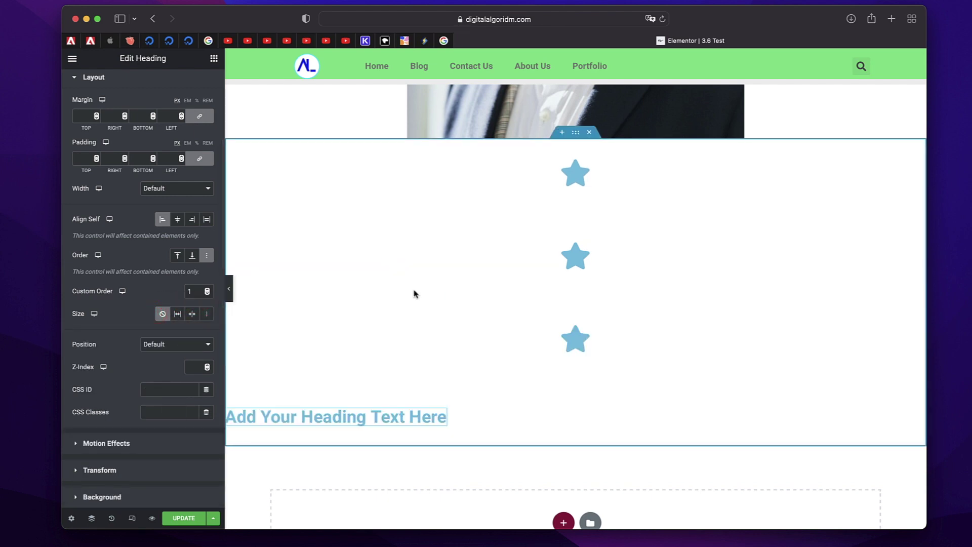
scroll(440, 338, down, 3)
scroll(442, 336, up, 5)
scroll(475, 364, down, 5)
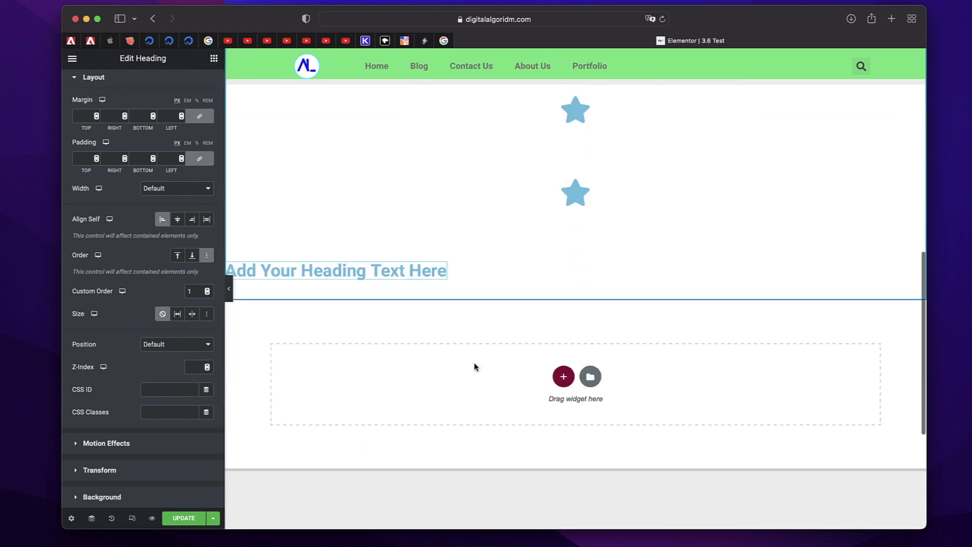
scroll(165, 274, up, 1)
scroll(530, 186, up, 3)
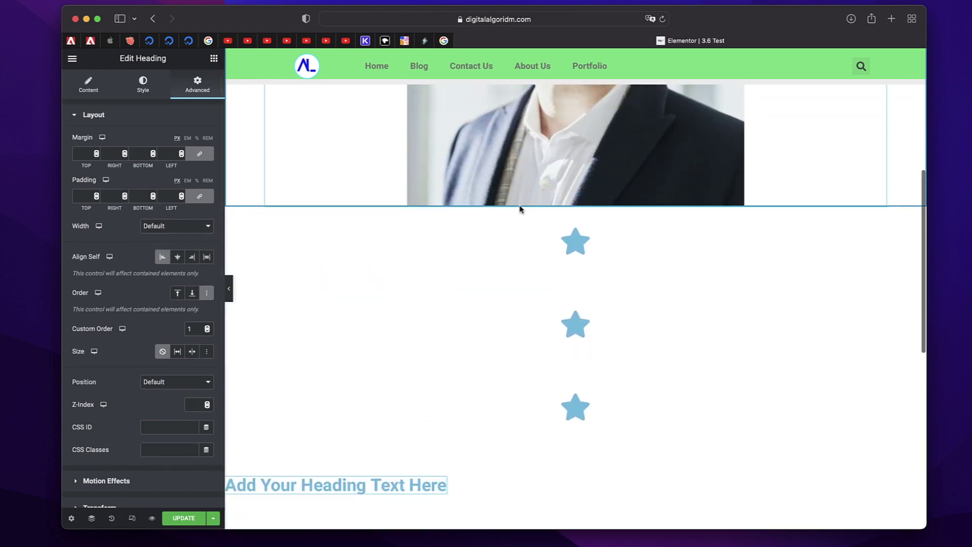
click(89, 83)
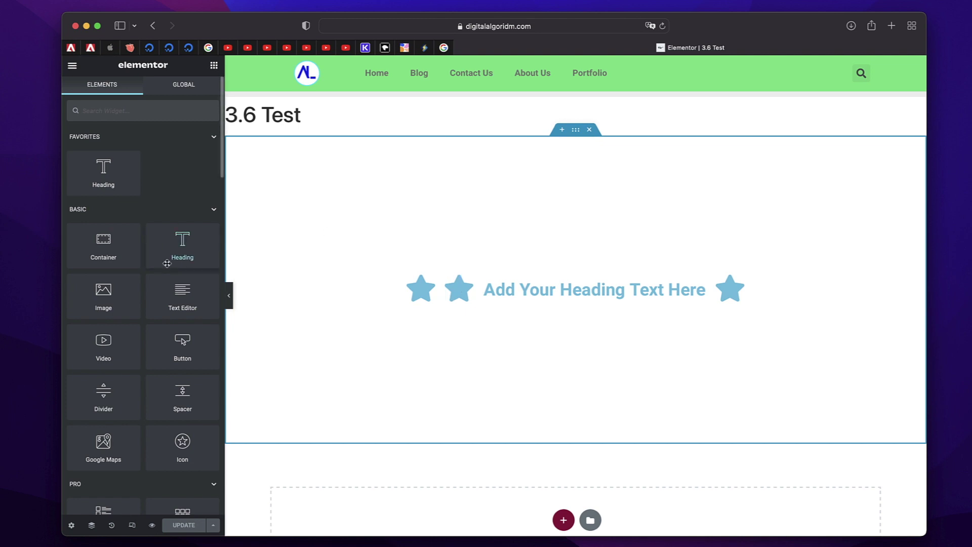
Step: Add a container between the first and second star icons, and nest another container inside it
drag(110, 260, 428, 293)
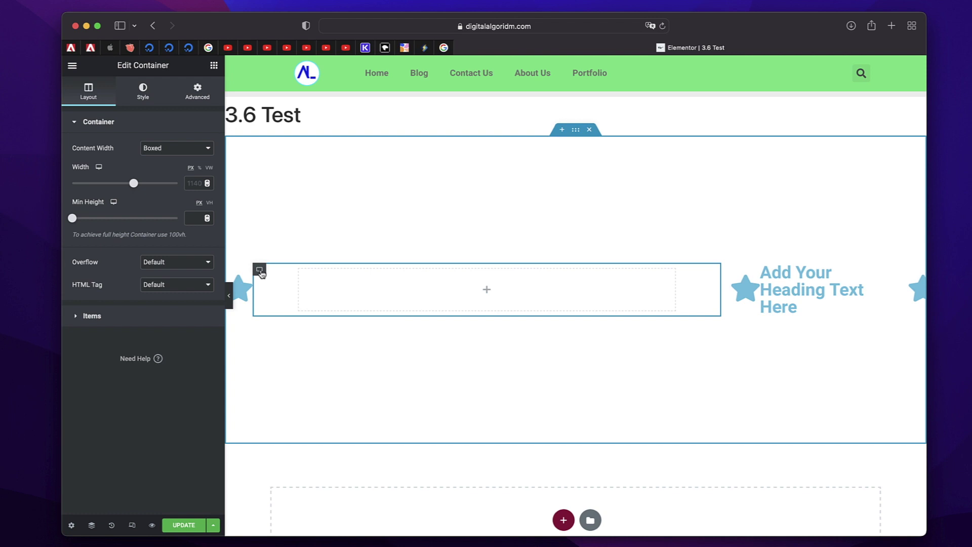
click(214, 66)
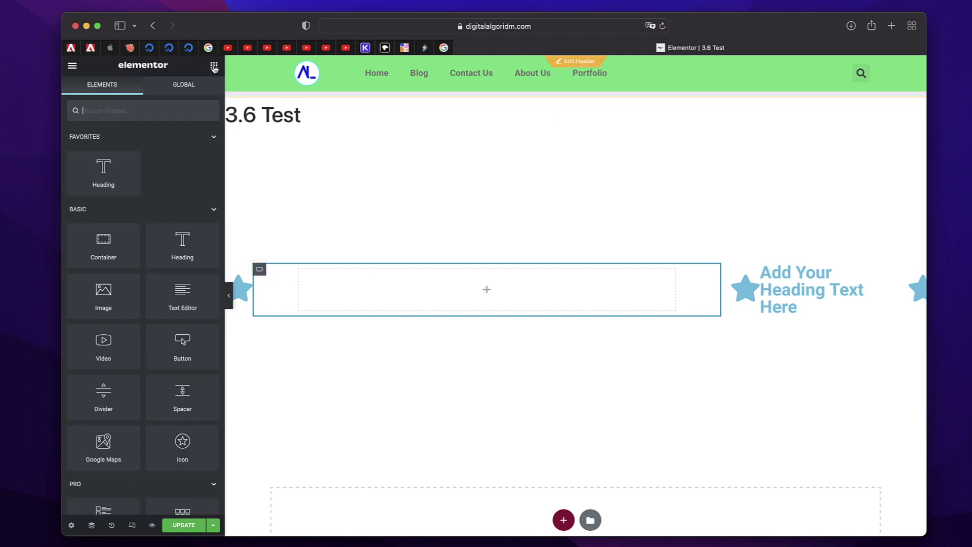
drag(104, 242, 400, 275)
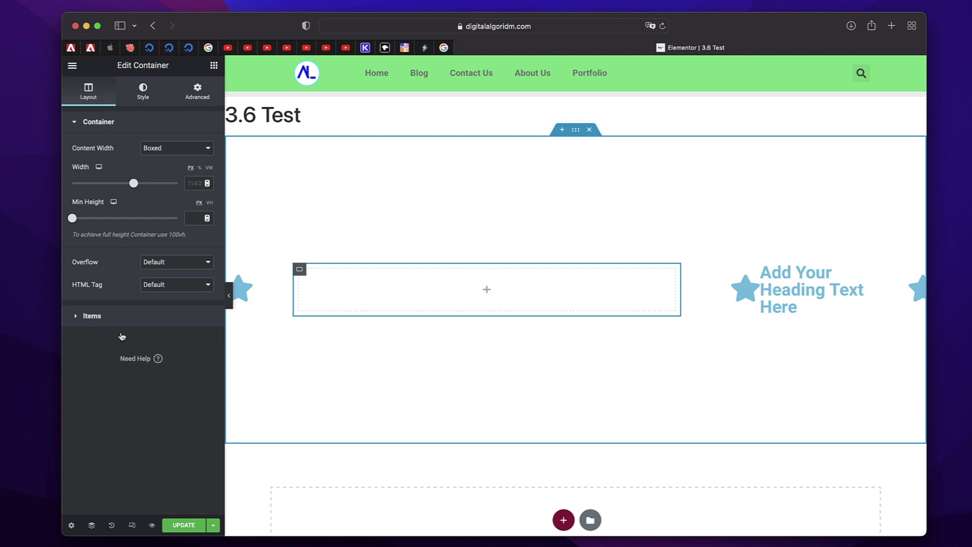
Step: Examine the inner container's item settings and its advanced align, order and size options
click(130, 318)
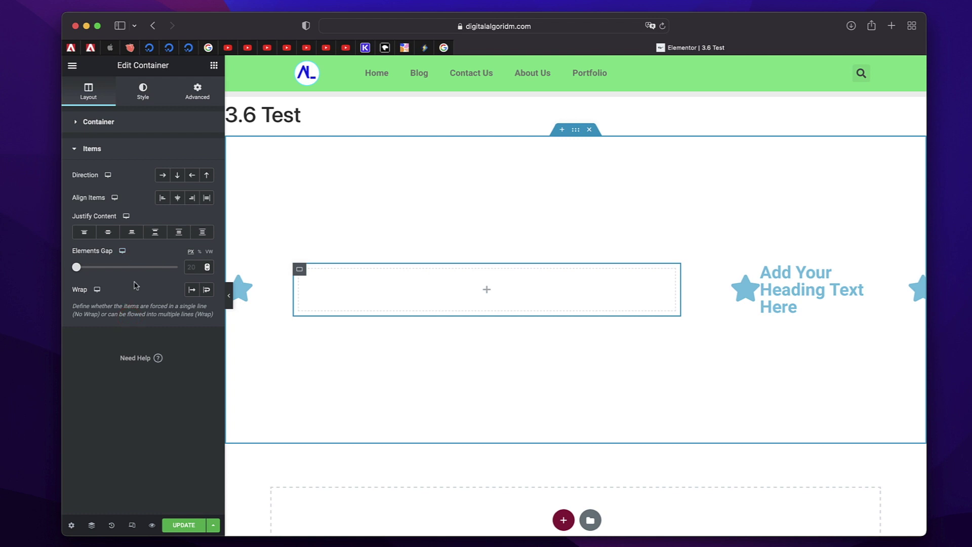
click(206, 90)
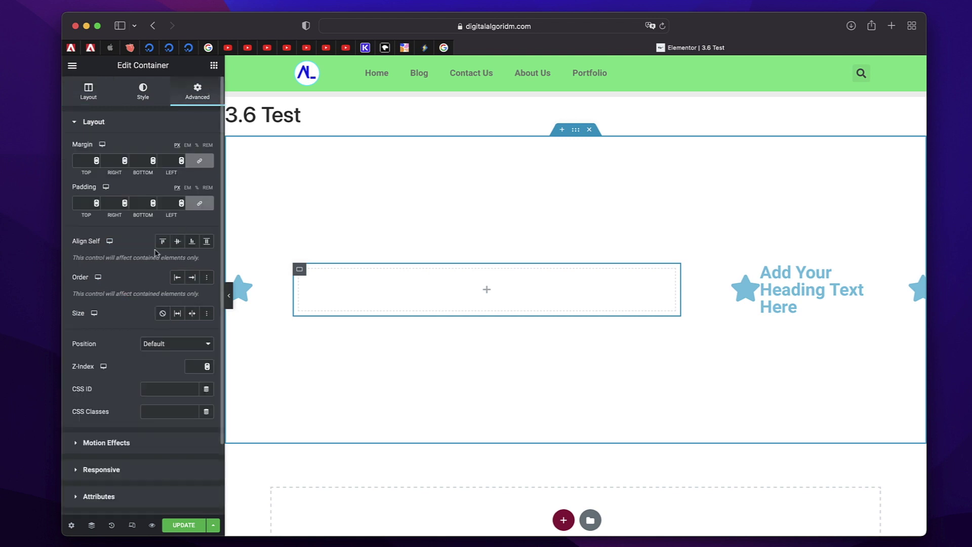